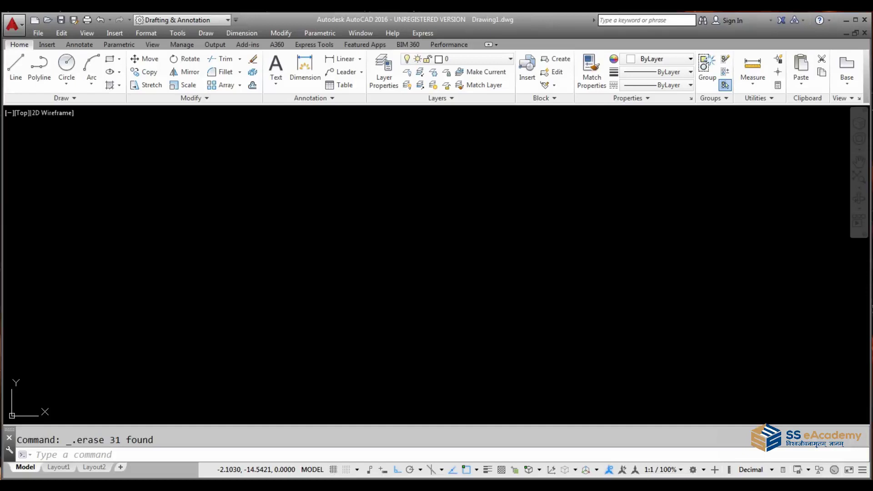
Draw a horizontal line 4 units long with the LINE command and Ortho on
text(l)
key(Return)
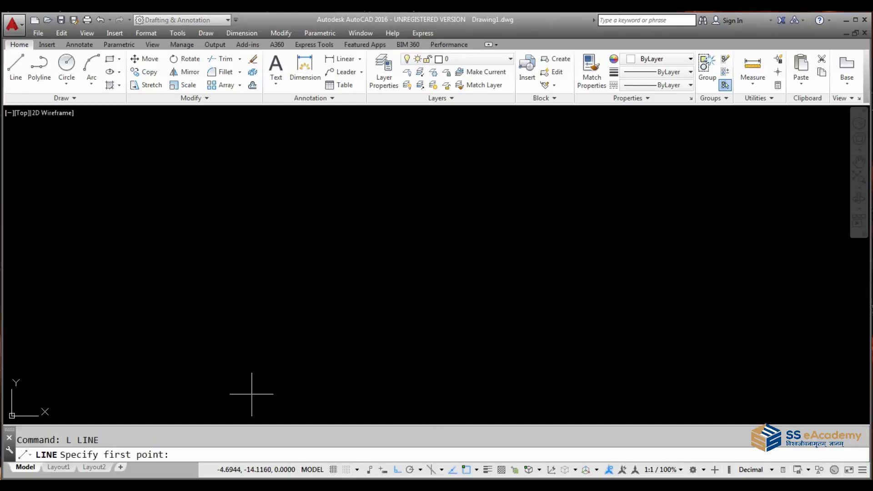
click(258, 220)
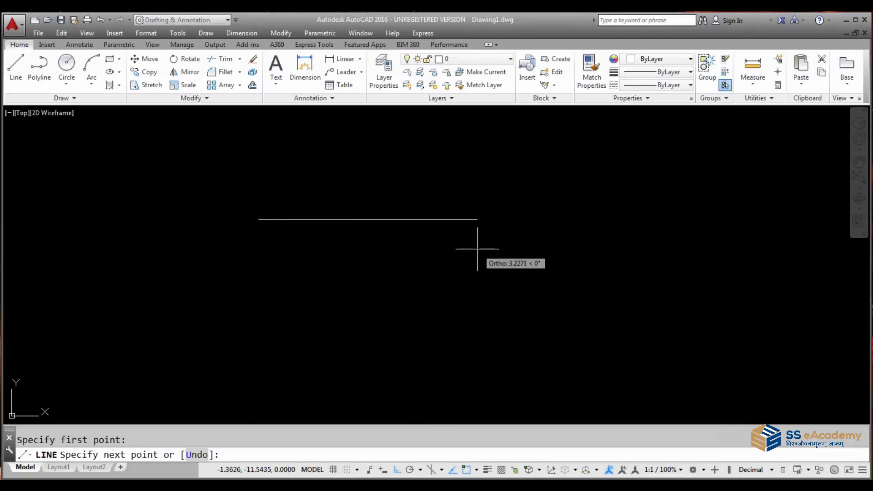
text(4)
key(Return)
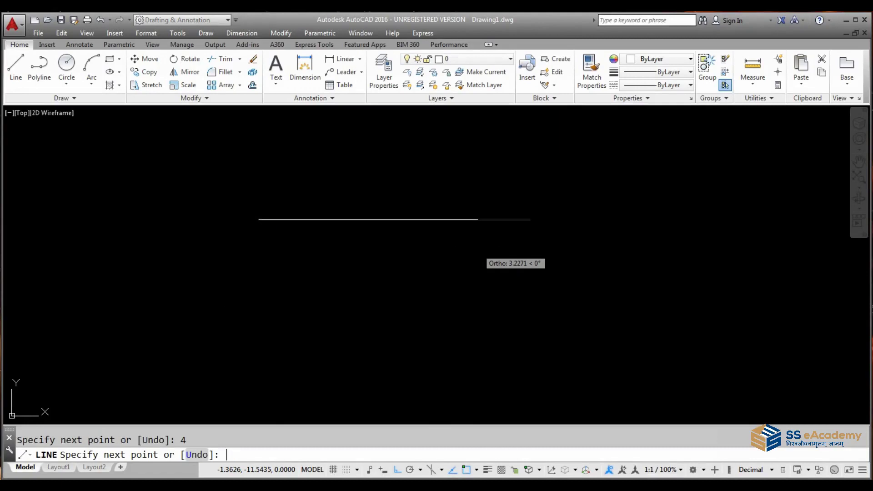
key(Escape)
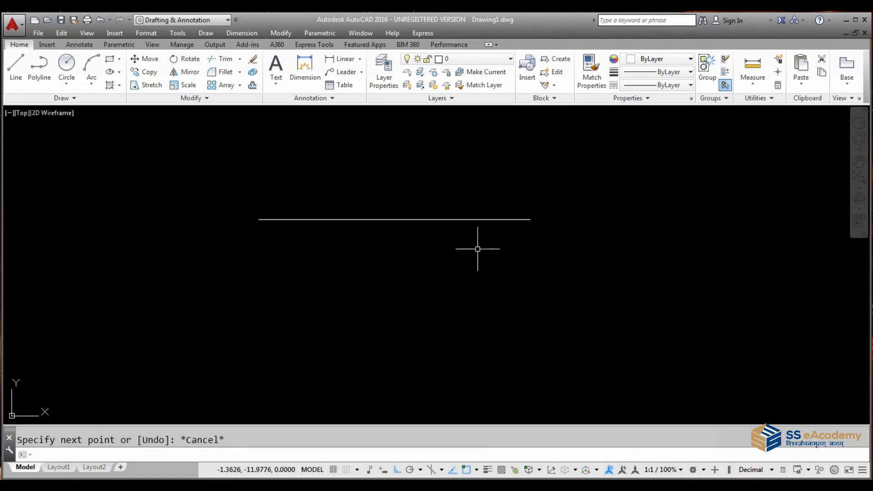
Offset the line 1 unit below, then offset the middle line 1 unit above
text(o)
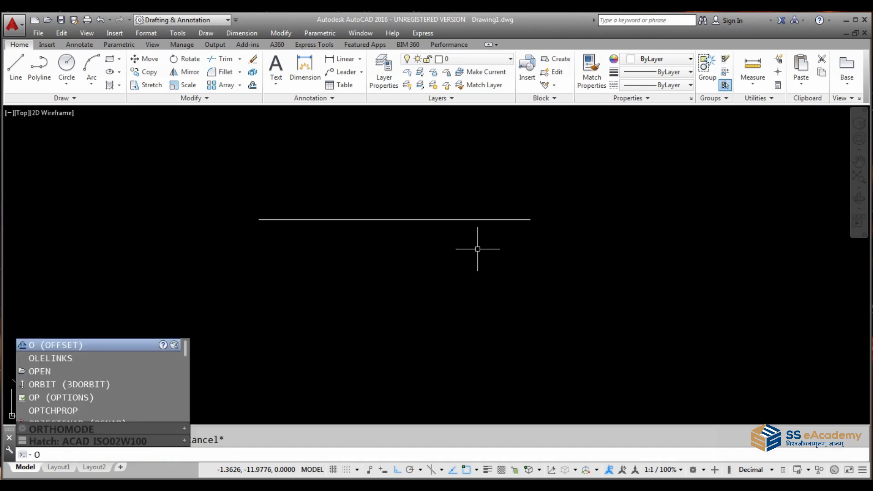
key(Return)
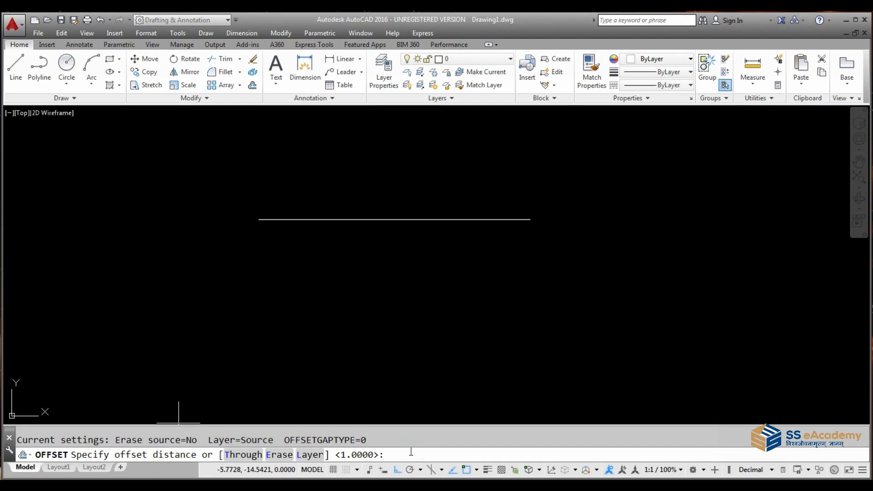
text(1)
key(Return)
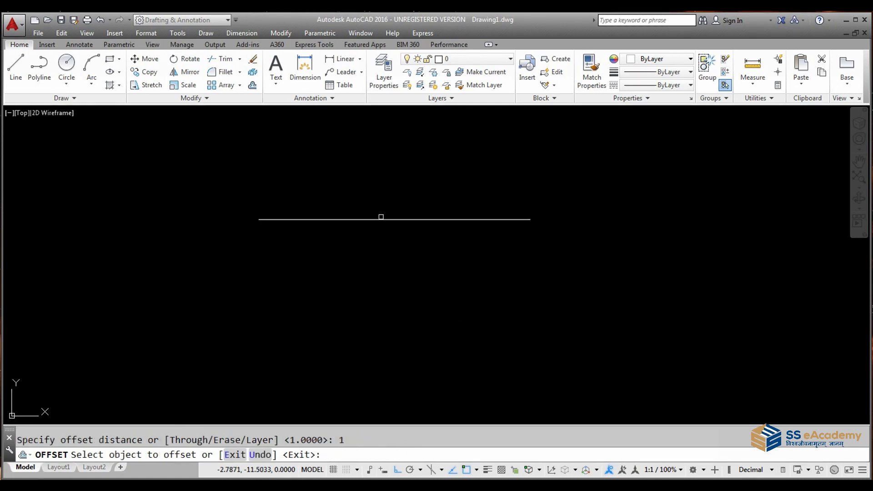
click(381, 220)
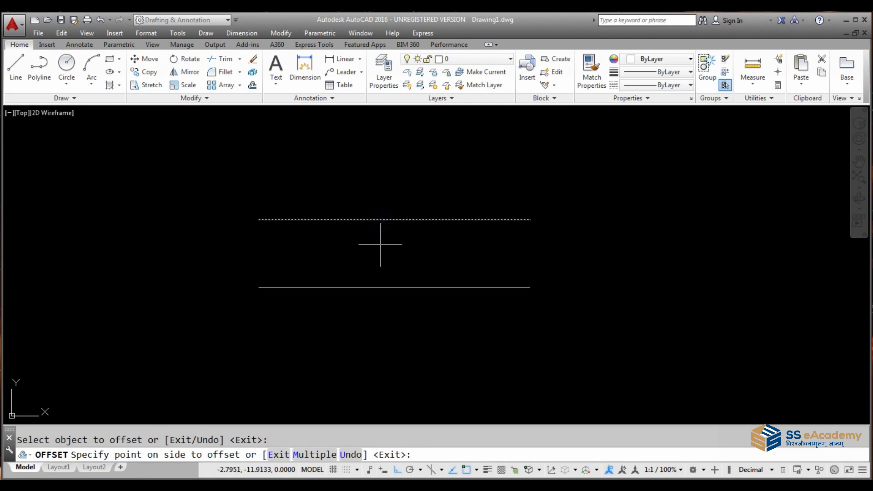
click(381, 331)
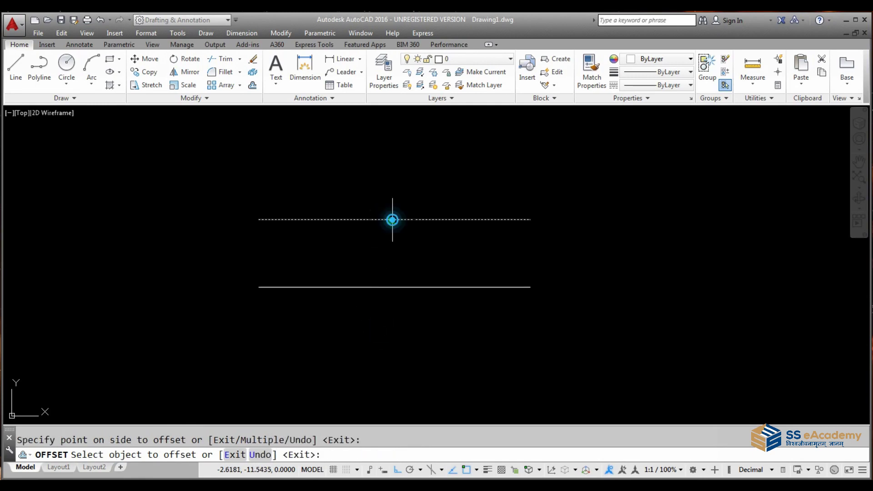
click(391, 220)
click(390, 175)
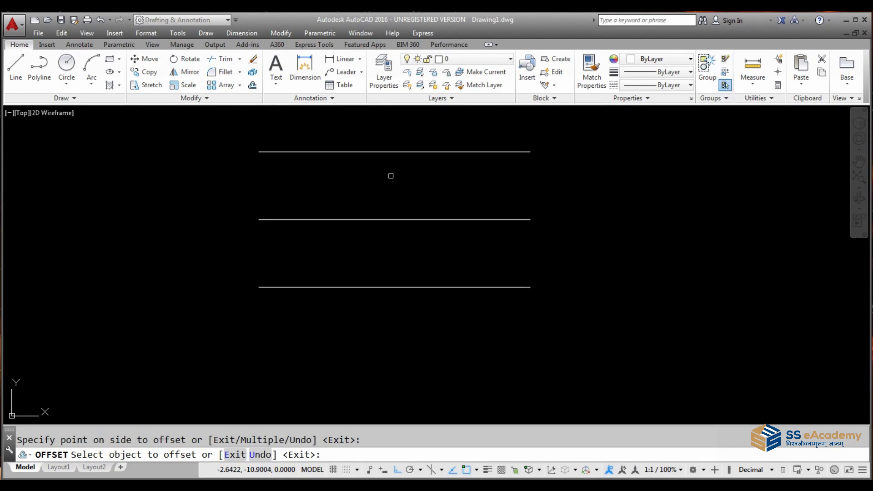
key(Escape)
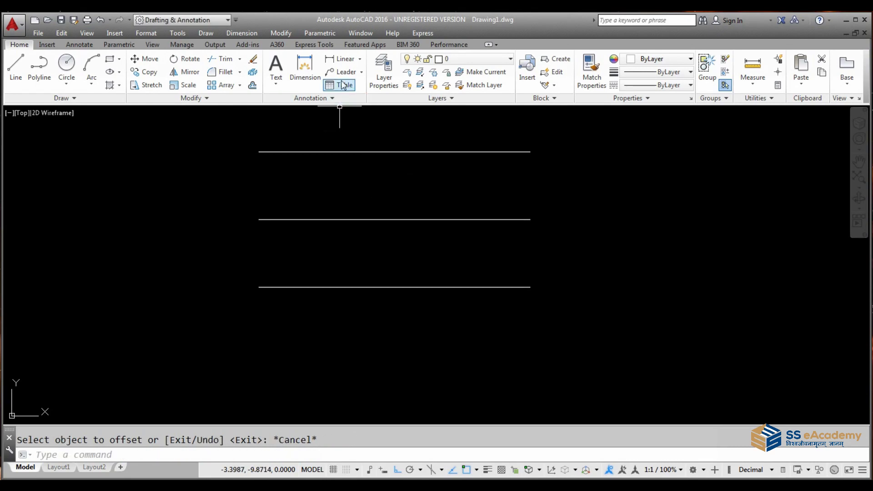
Add two linear dimensions showing the 1.0000 spacing, left and right of the lines
click(344, 64)
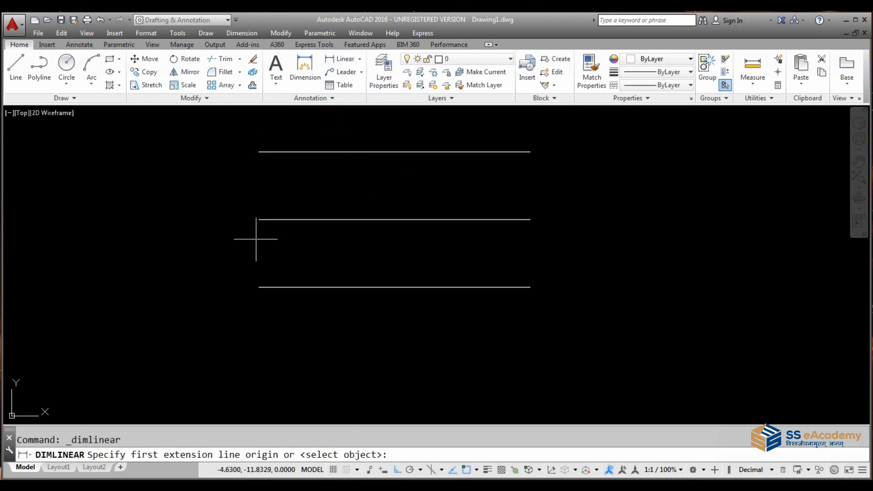
click(260, 291)
click(259, 219)
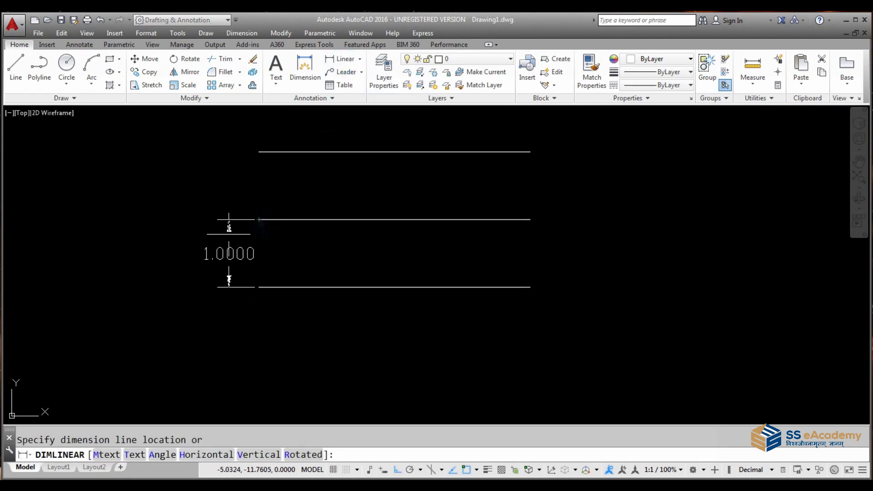
click(229, 253)
click(344, 61)
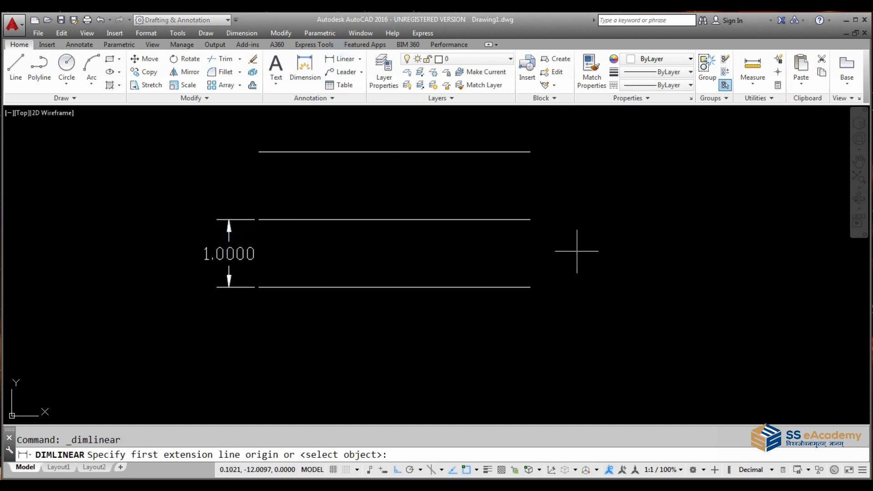
click(530, 219)
click(530, 152)
click(564, 166)
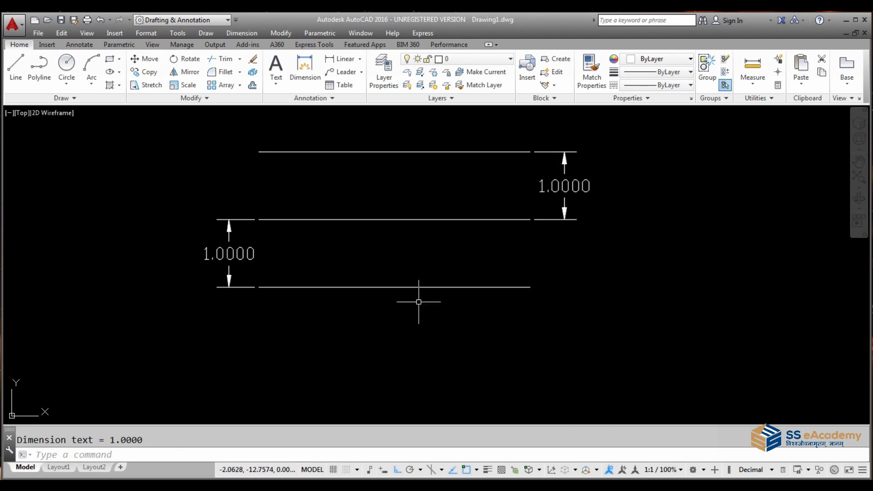
Crossing-select all lines and dimensions and delete them
click(603, 142)
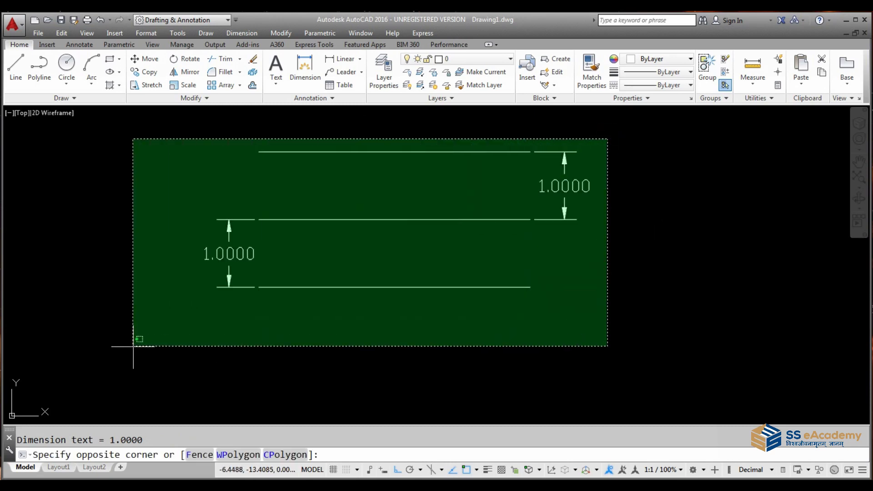
click(141, 346)
key(Delete)
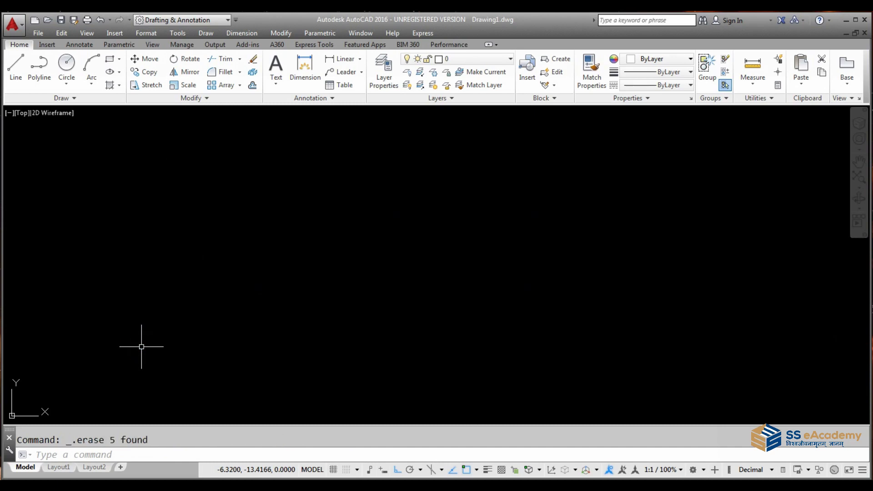
text(l)
key(Return)
Draw a stepped outline of three 1-unit segments: down, right, then down
click(235, 175)
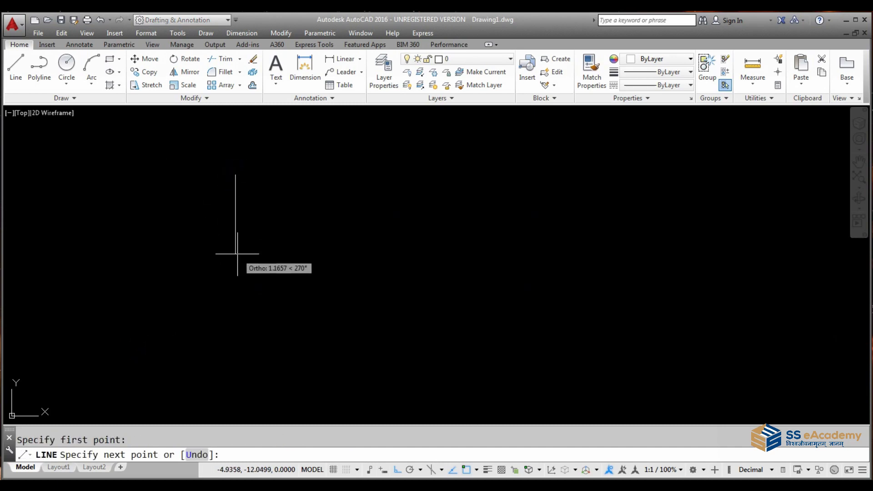
text(1)
key(Return)
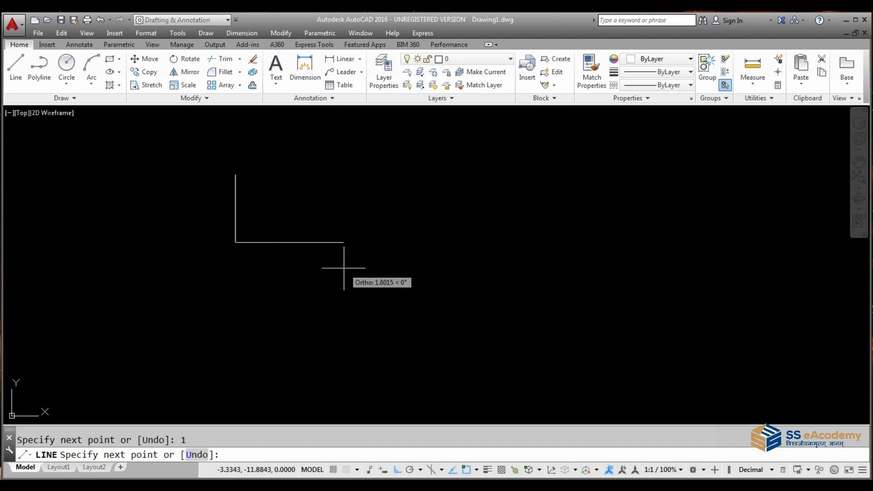
text(1)
key(Return)
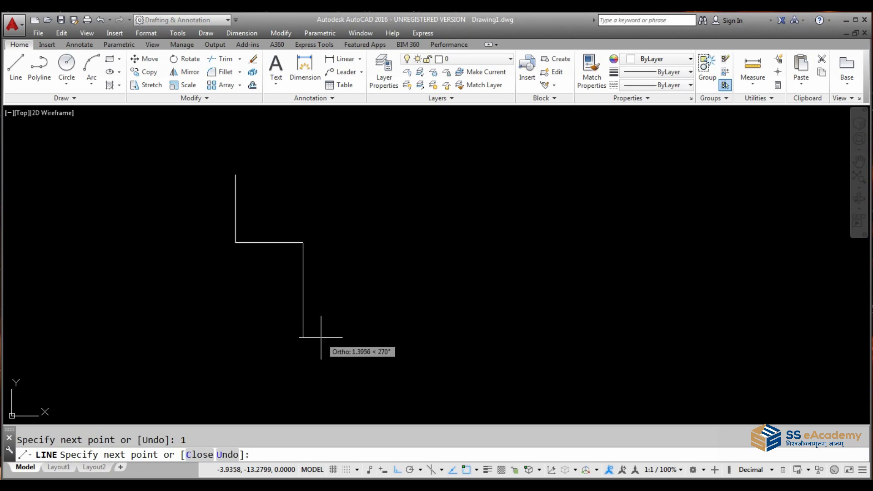
text(1)
key(Return)
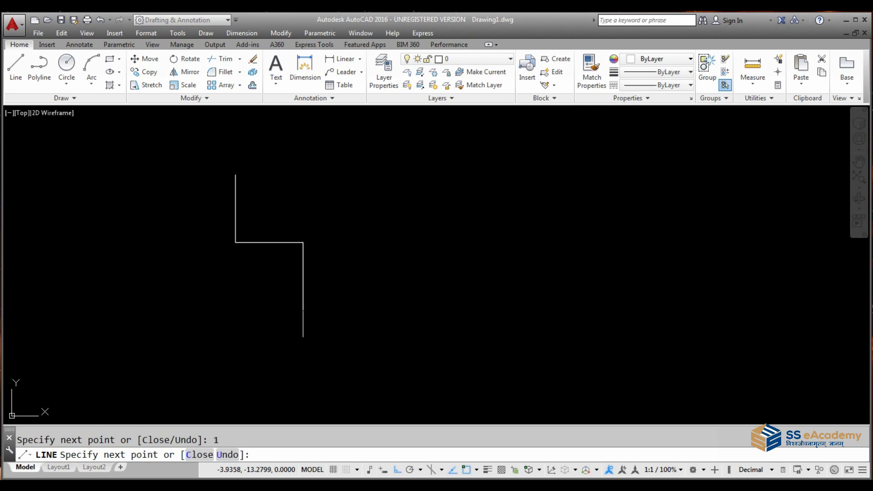
key(Escape)
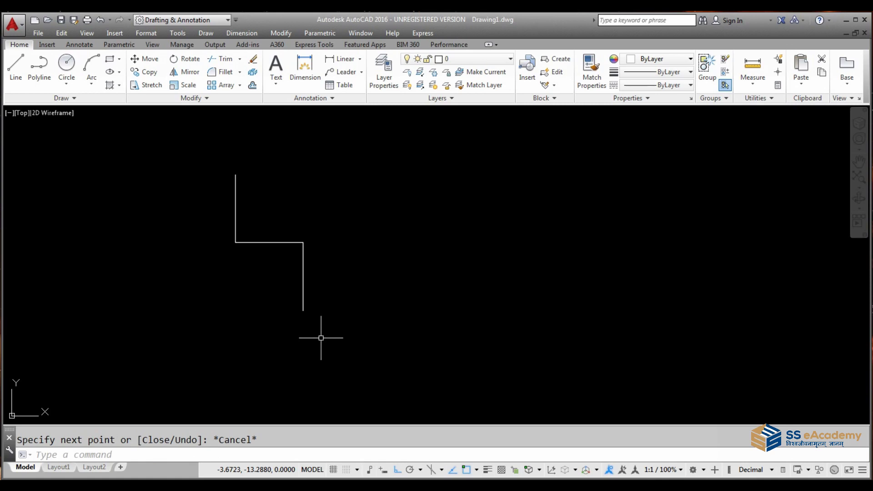
text(o)
key(Return)
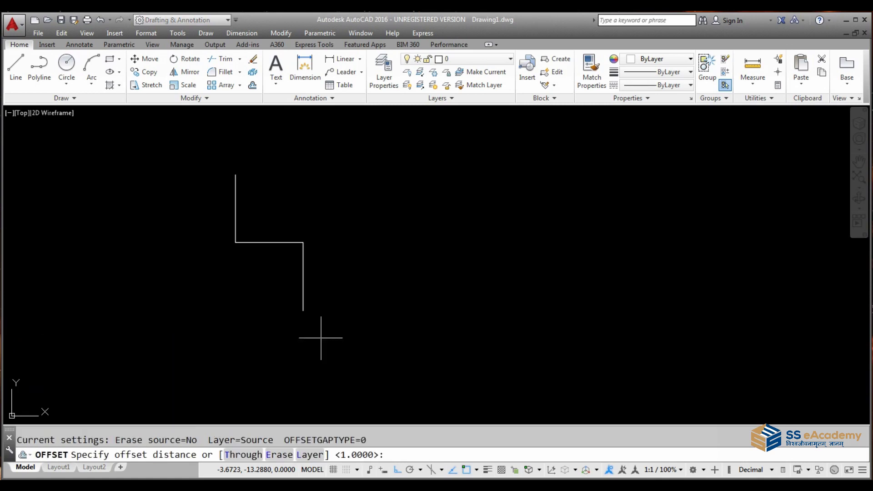
Offset each step segment 0.2 units: lower vertical right, horizontal up, upper vertical right
text(0.2)
key(Return)
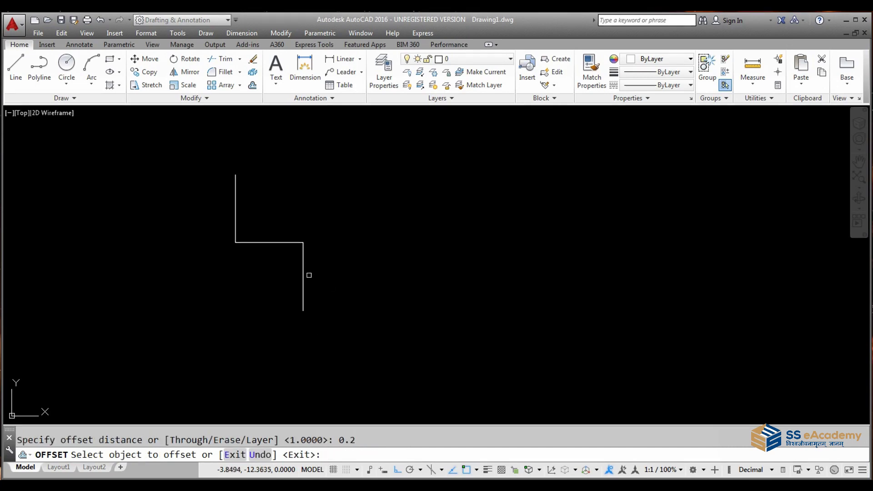
click(303, 277)
click(350, 278)
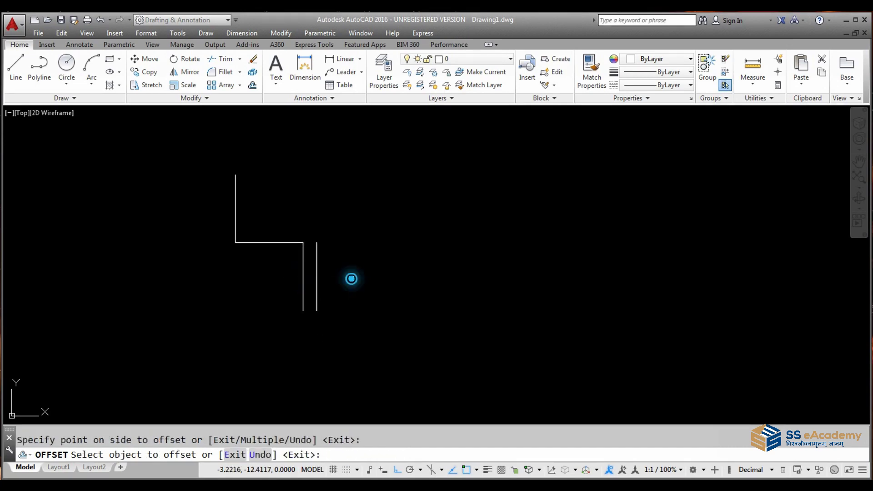
click(276, 242)
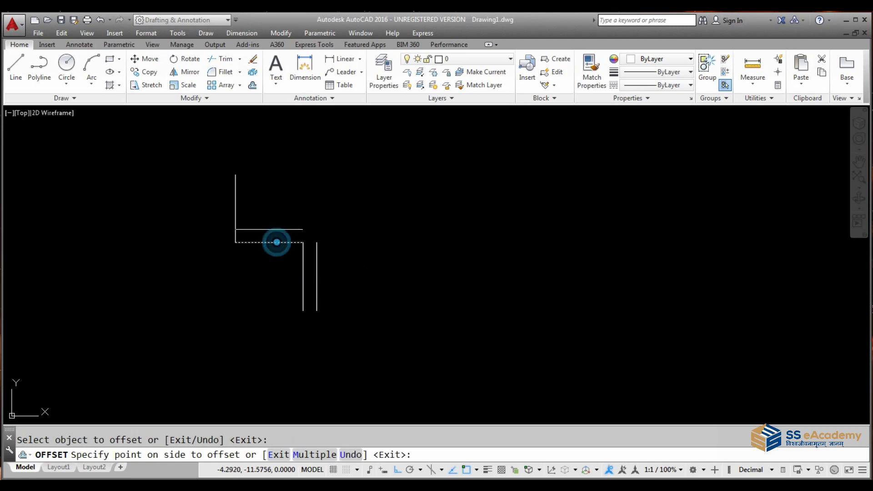
click(278, 202)
click(236, 210)
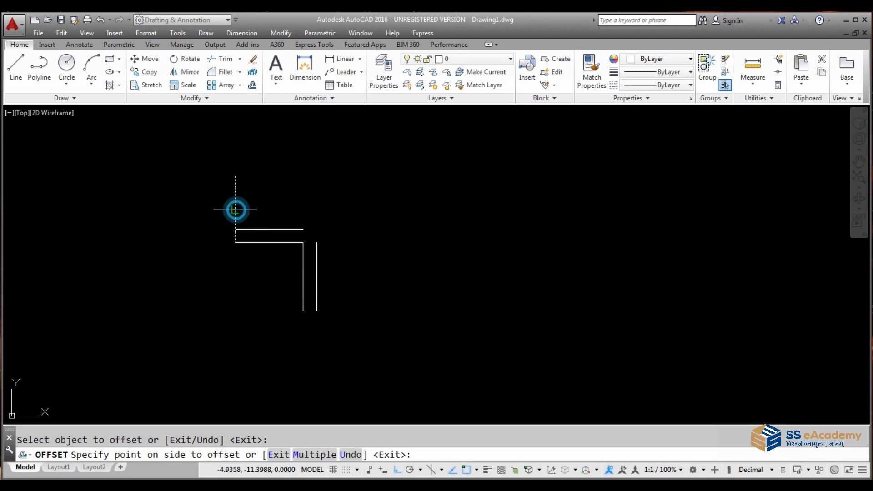
click(312, 216)
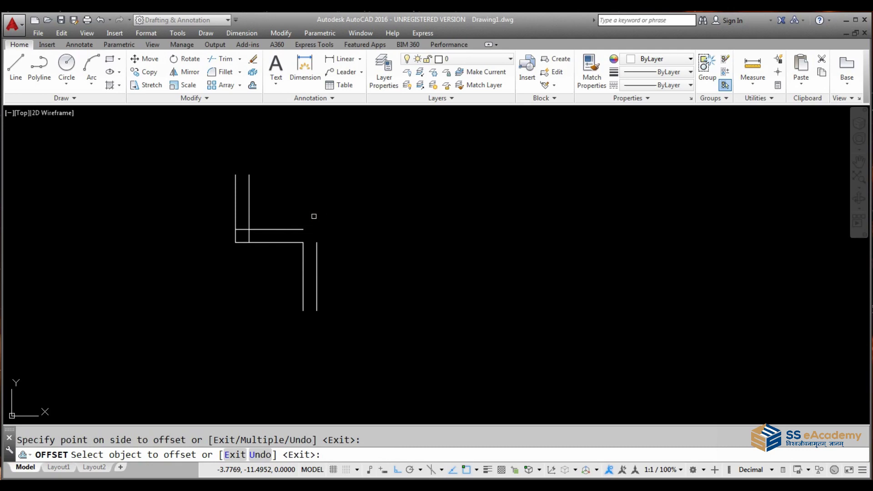
key(Escape)
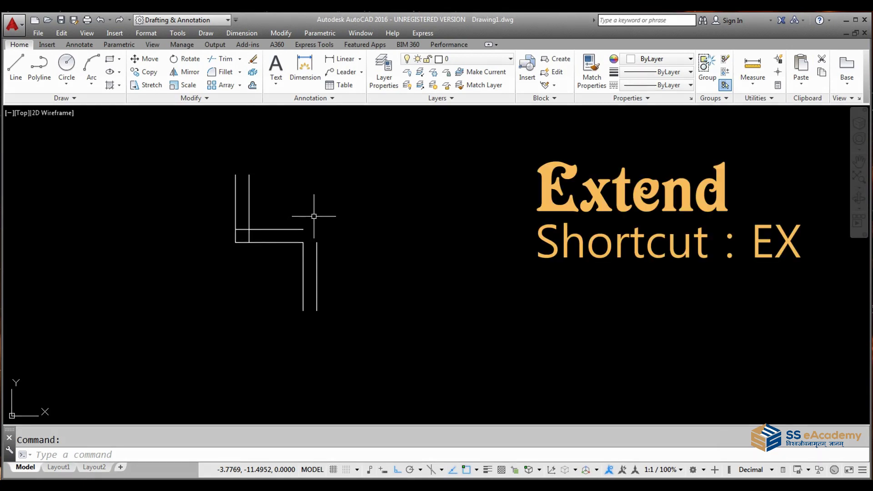
Extend the right vertical and top line to meet, and shift-trim the overlapping corner stubs
text(ex)
key(Return)
key(Return)
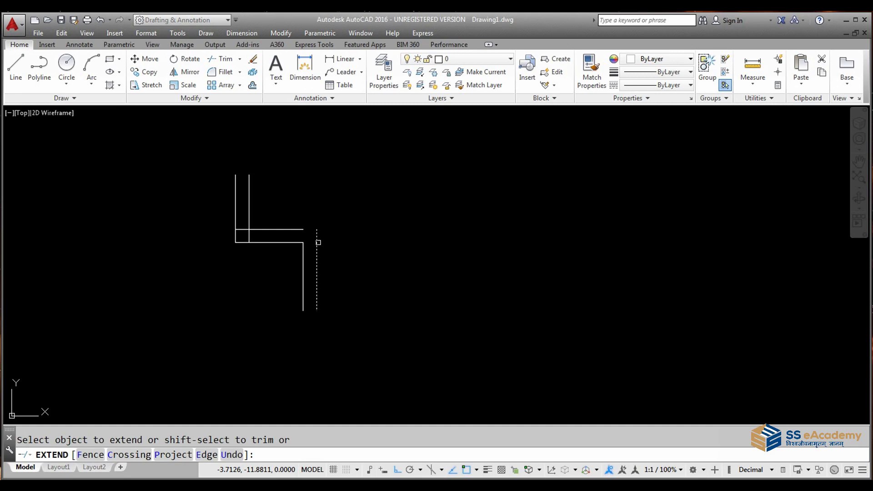
click(318, 242)
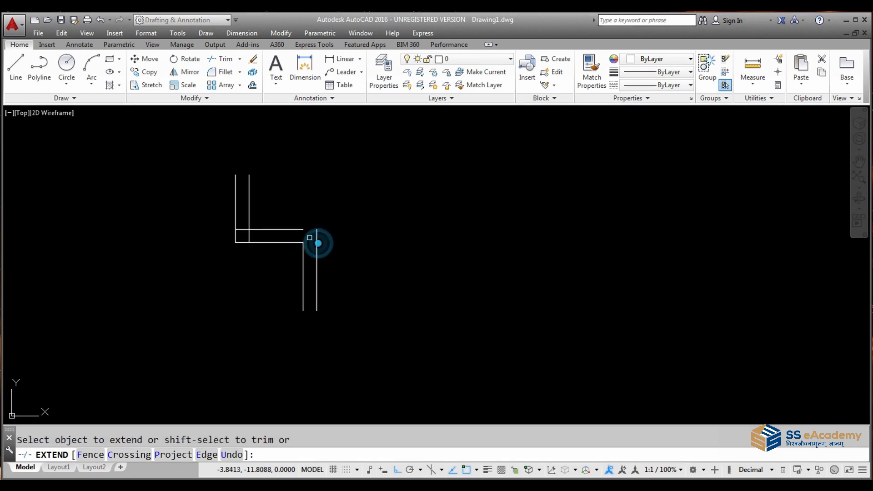
click(299, 231)
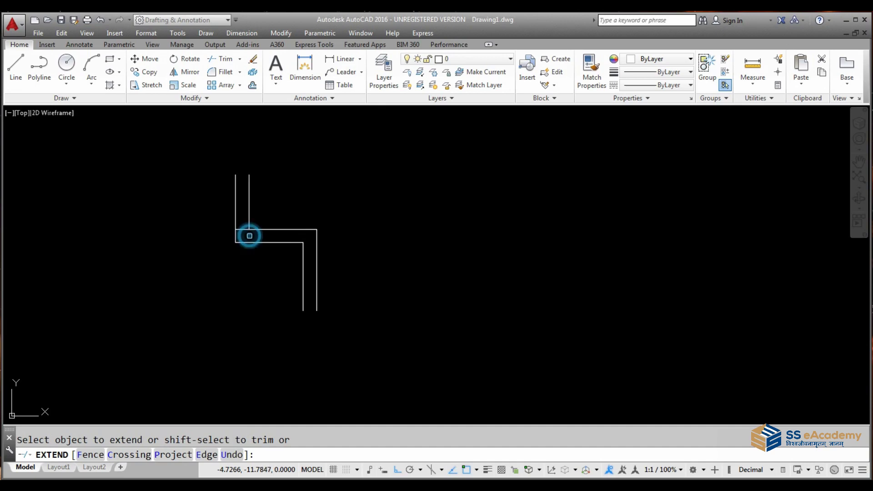
shift+click(248, 235)
shift+click(240, 230)
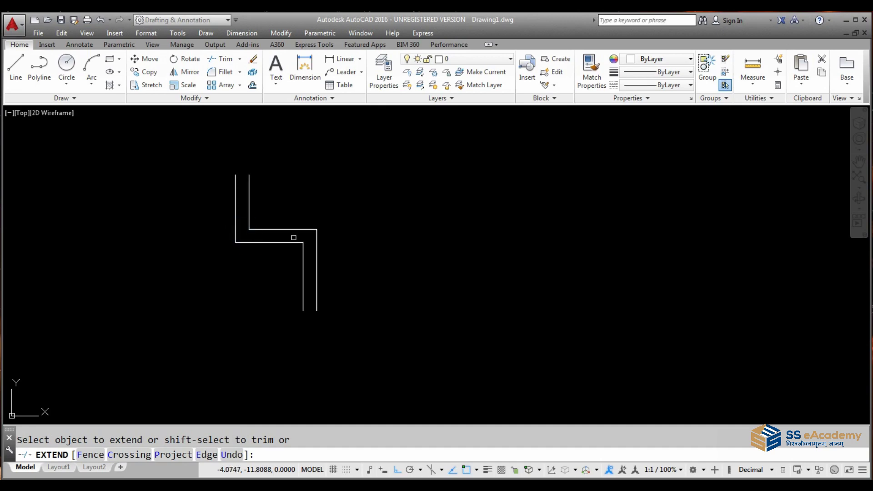
key(Escape)
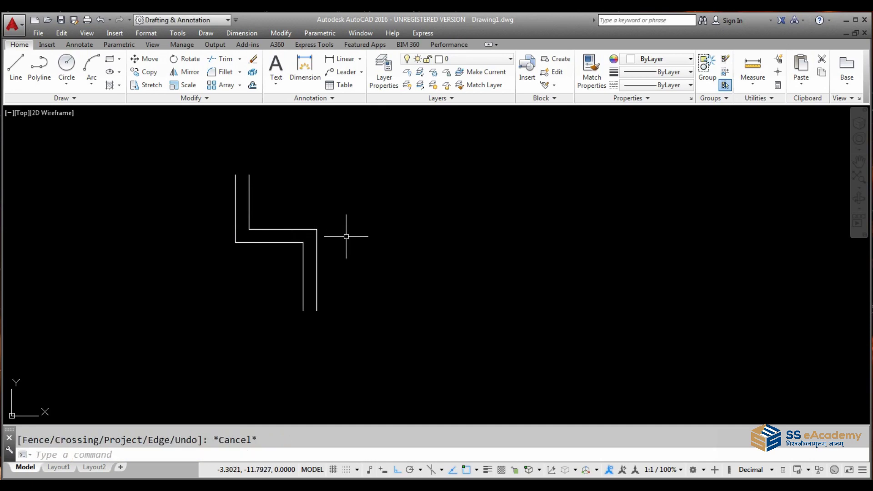
Draw a second stepped line to the right: three 1-unit segments down, right, down
text(l)
key(Return)
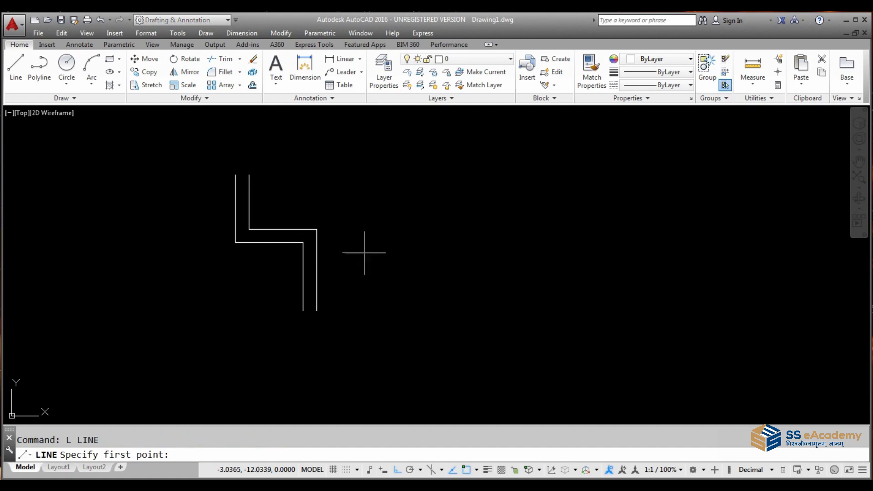
click(417, 188)
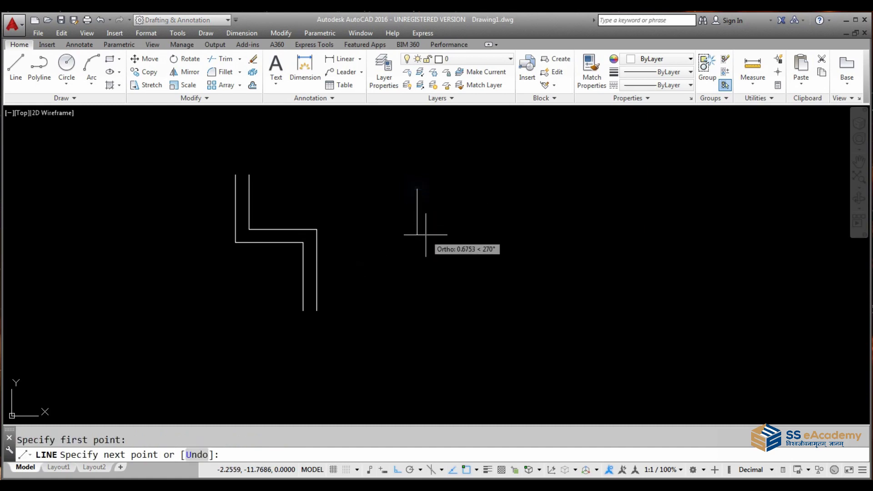
text(1)
key(Return)
text(1)
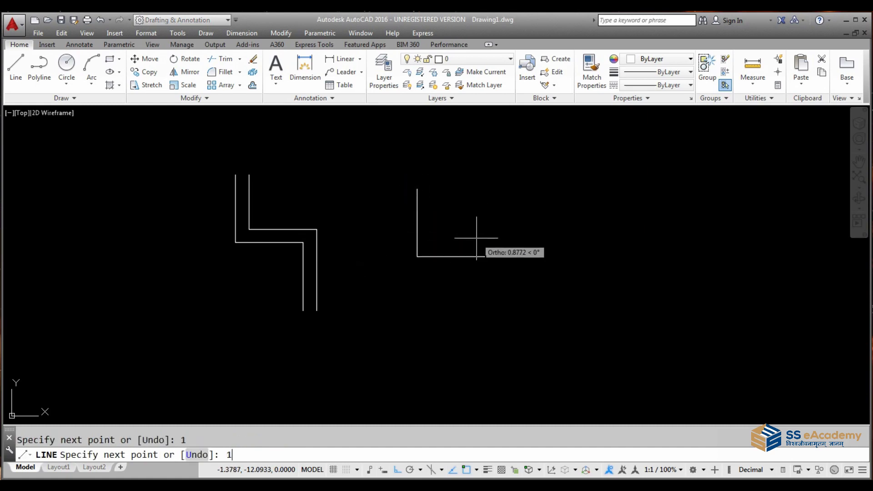
key(Return)
text(1)
key(Return)
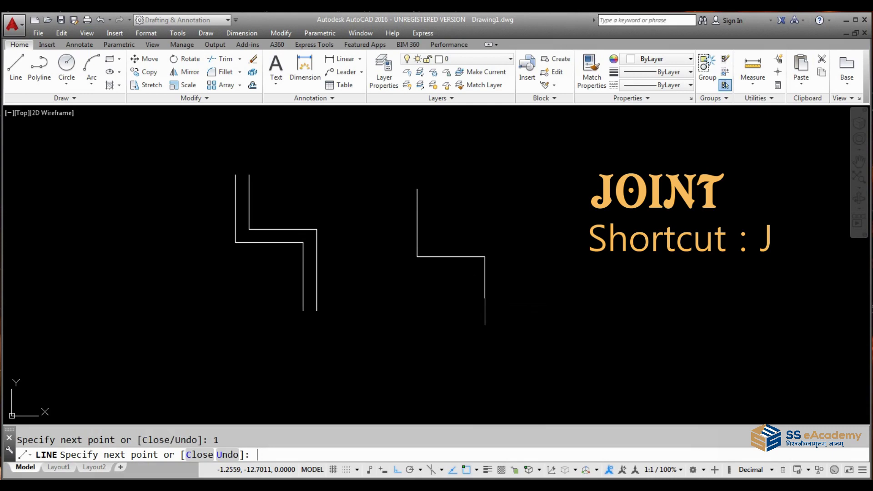
key(Escape)
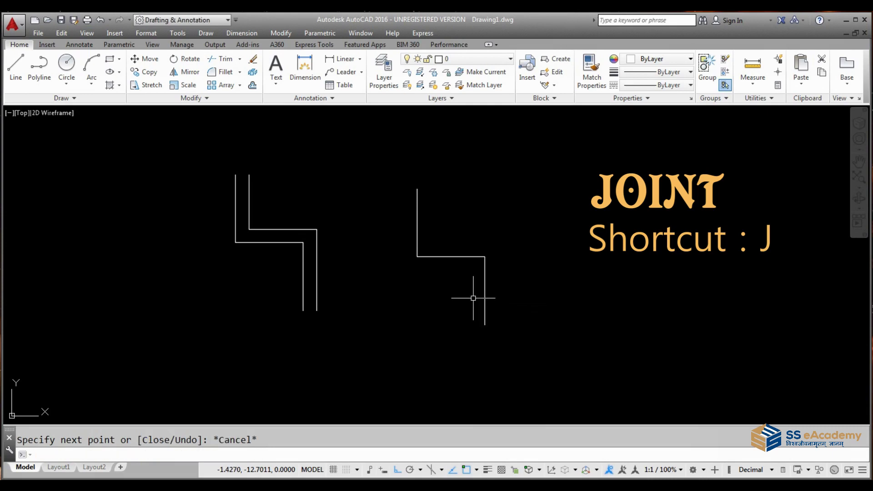
Join the new stepped line's three segments into one polyline with J and check it
text(J)
key(Return)
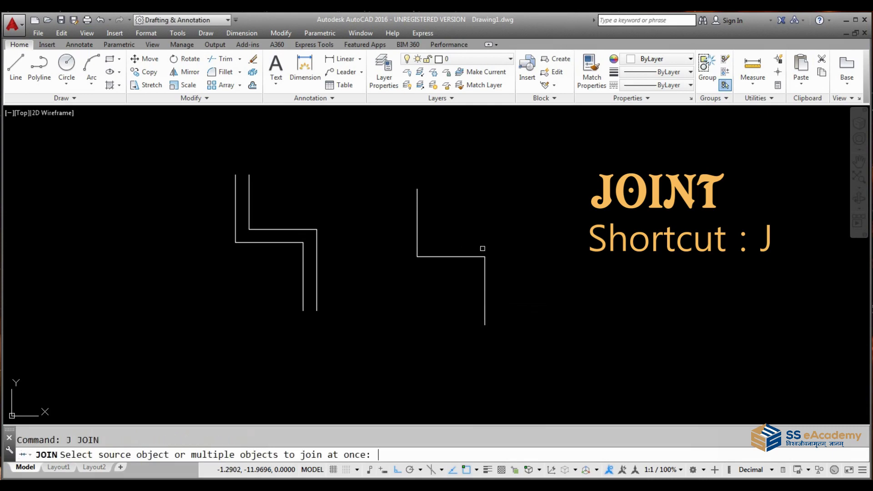
click(541, 180)
click(402, 337)
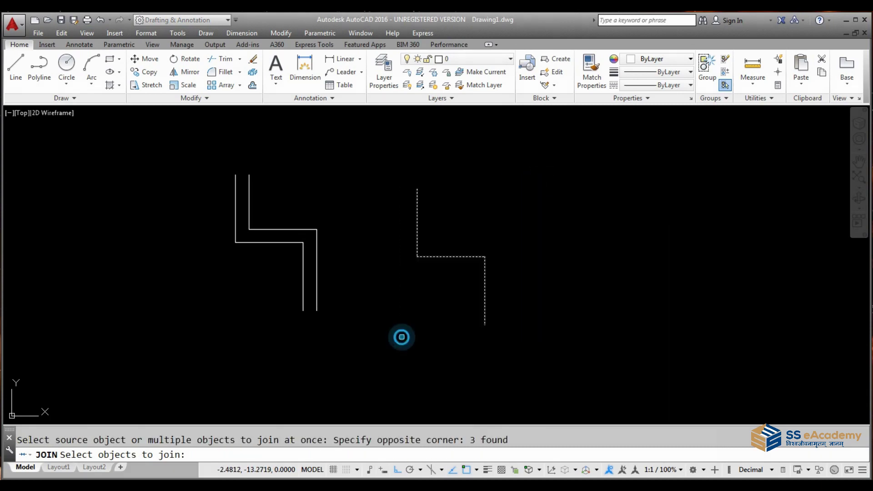
key(Return)
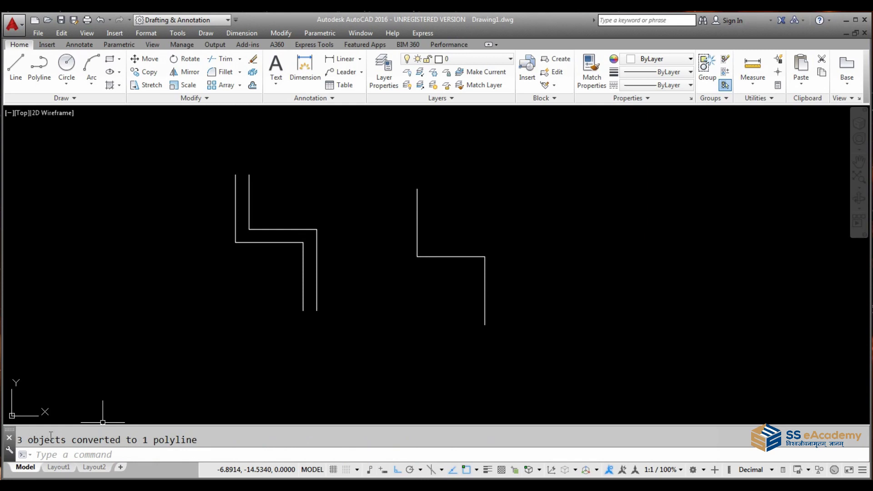
click(438, 256)
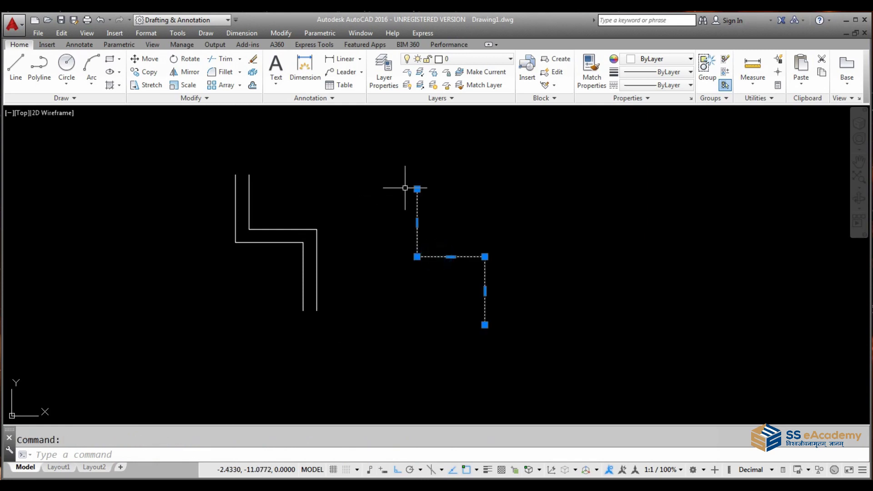
key(Escape)
text(o)
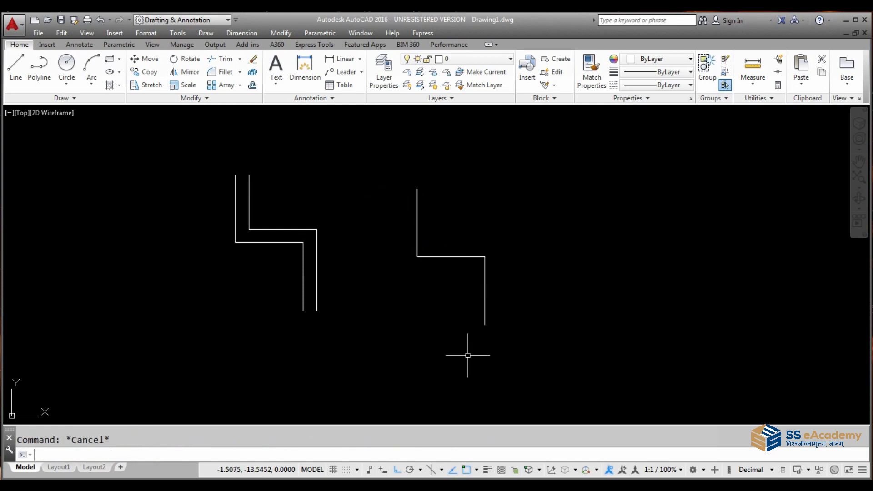
key(Return)
Offset the stepped polyline 0.2 units toward its upper-right side
text(.)
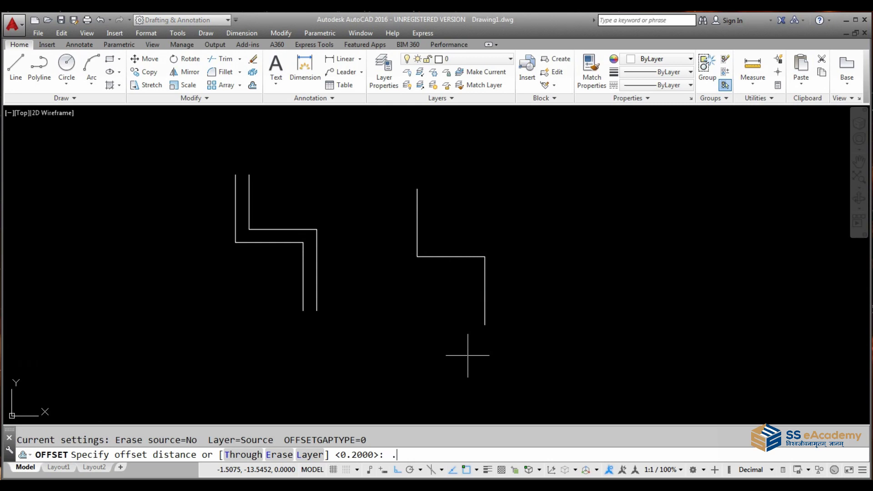
text(2)
key(Return)
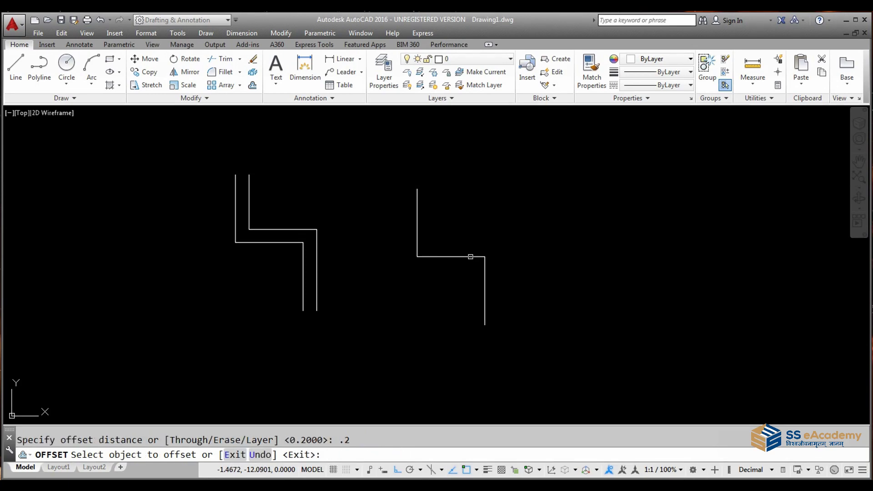
click(470, 257)
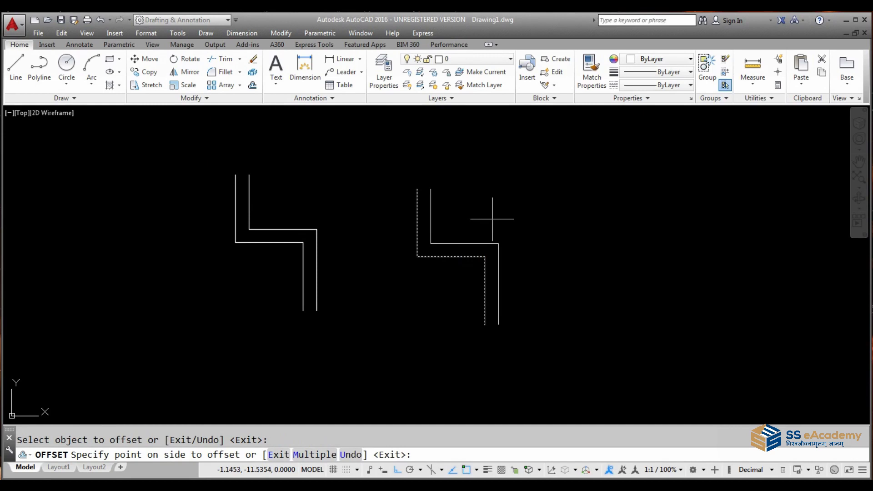
click(492, 219)
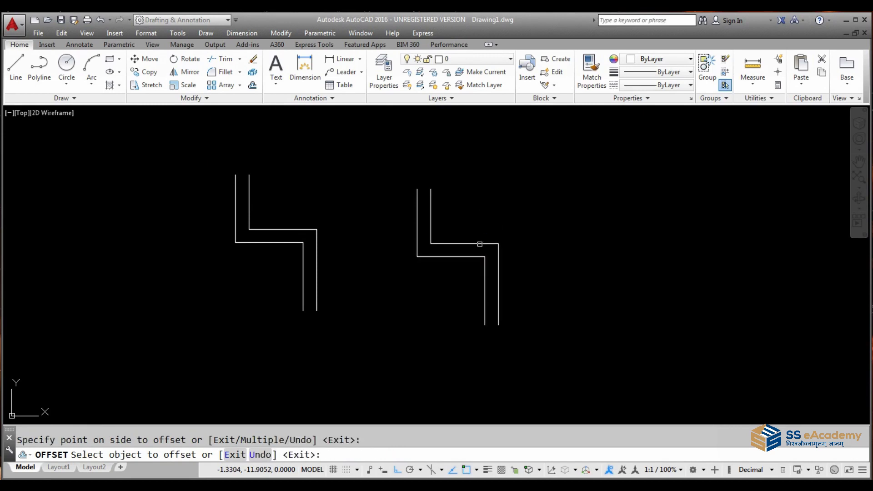
key(Escape)
Draw a 3 by 2 rectangle to the right of the stepped outlines
text(rec)
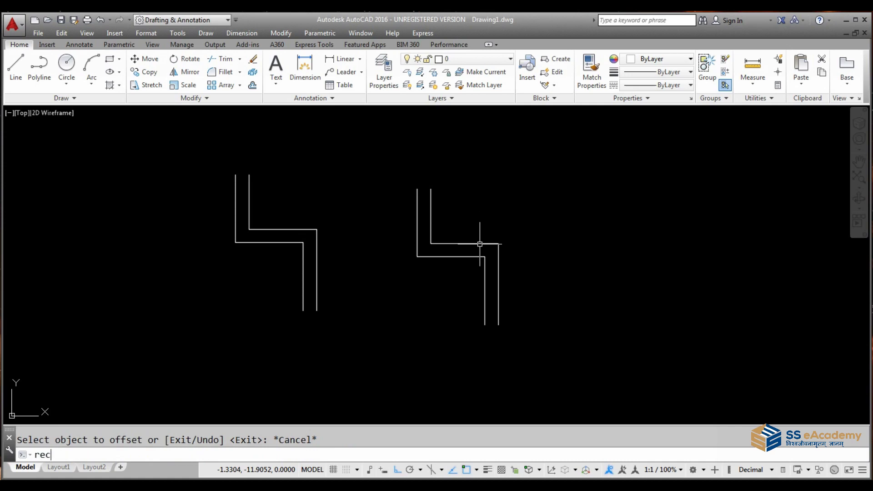
key(Return)
click(639, 227)
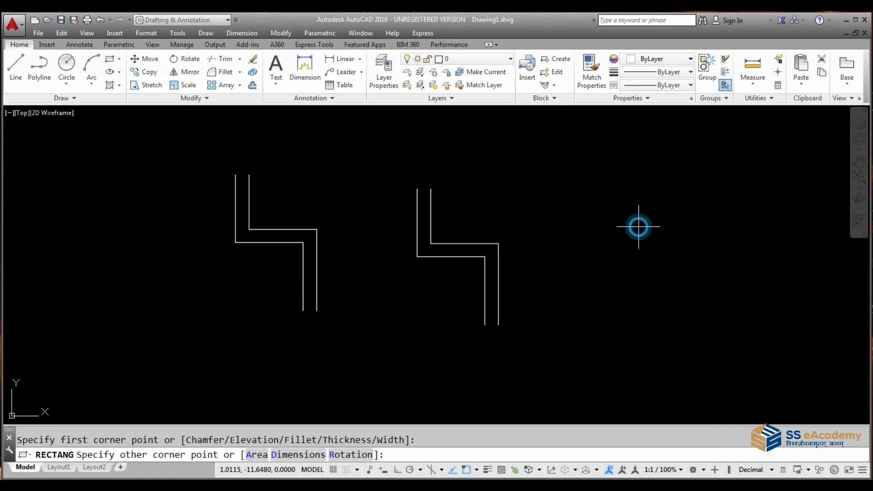
text(d)
key(Return)
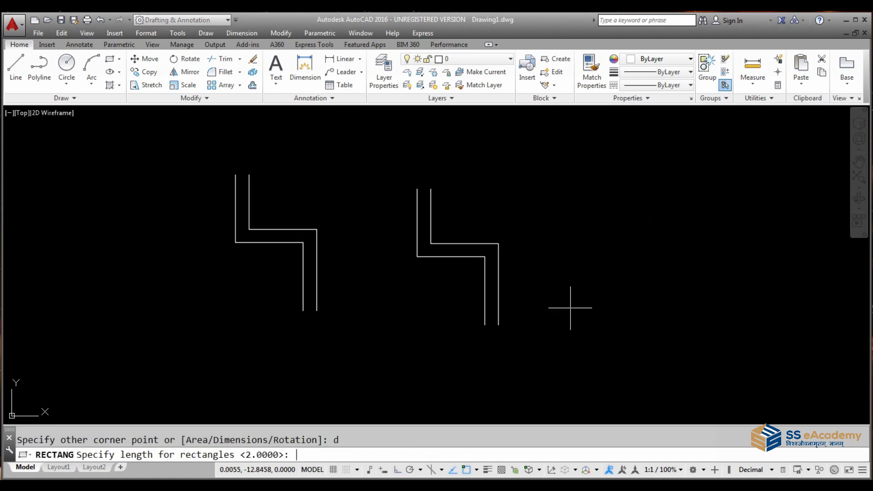
text(3)
key(Return)
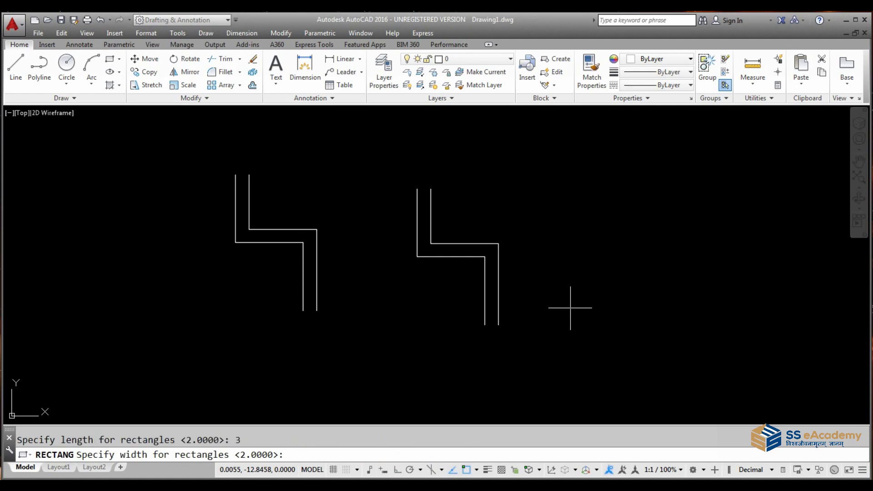
text(2)
key(Return)
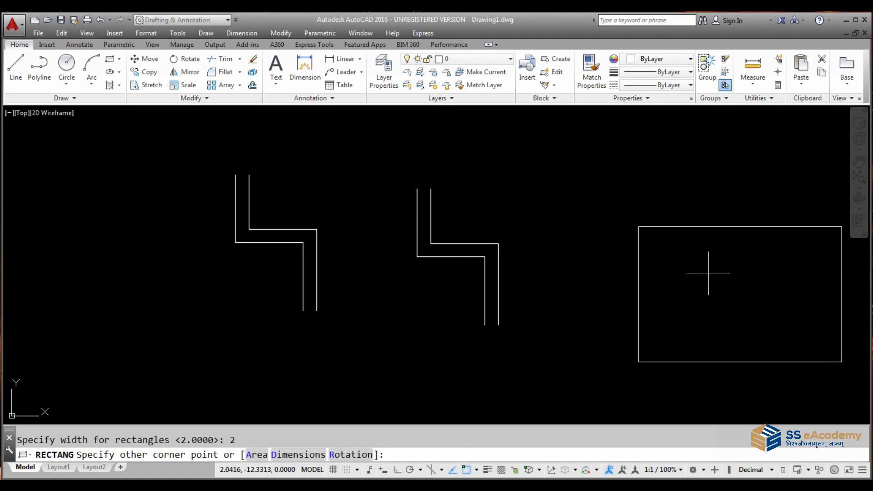
click(699, 270)
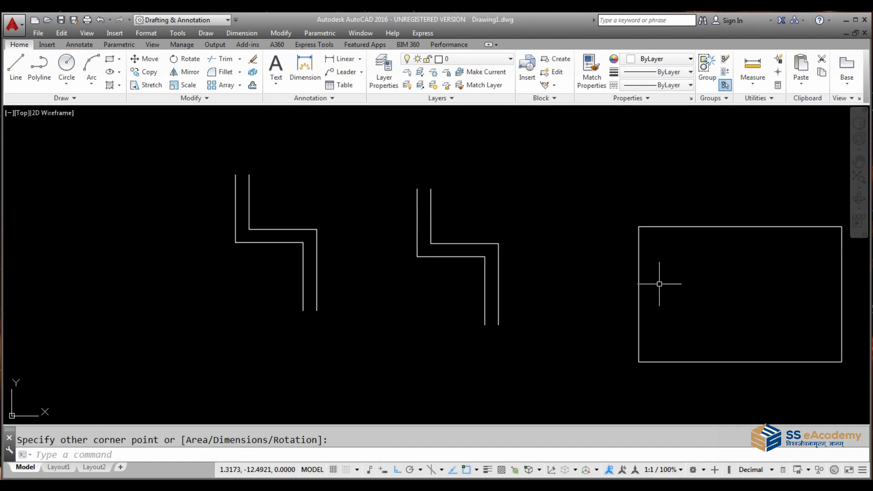
text(o)
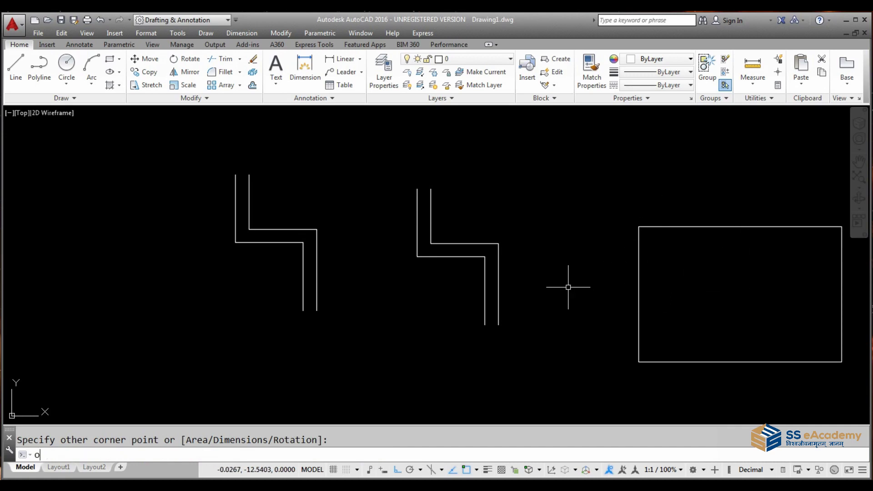
key(Return)
Offset the 3 × 2 rectangle by 0.3, once inside and once outside
text(.3)
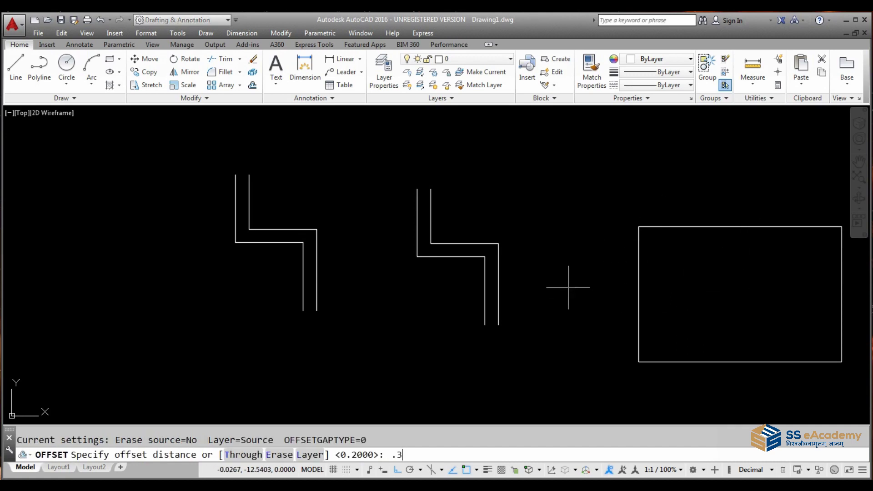
key(Return)
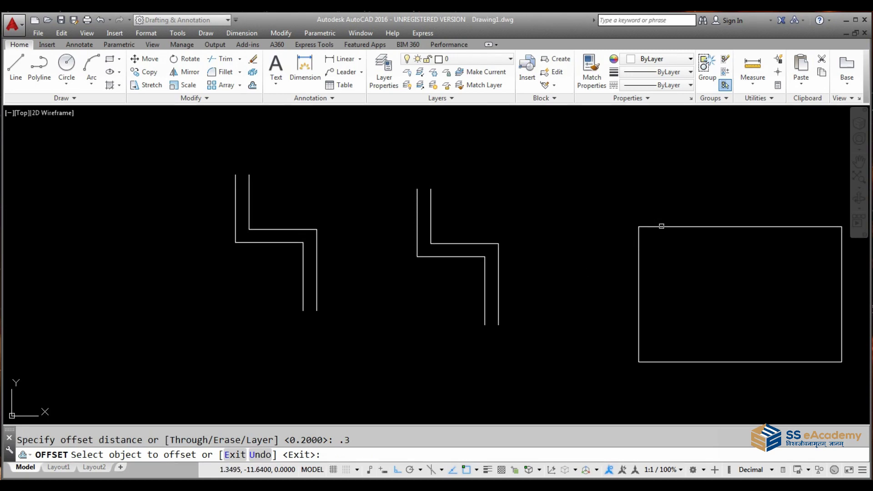
click(662, 226)
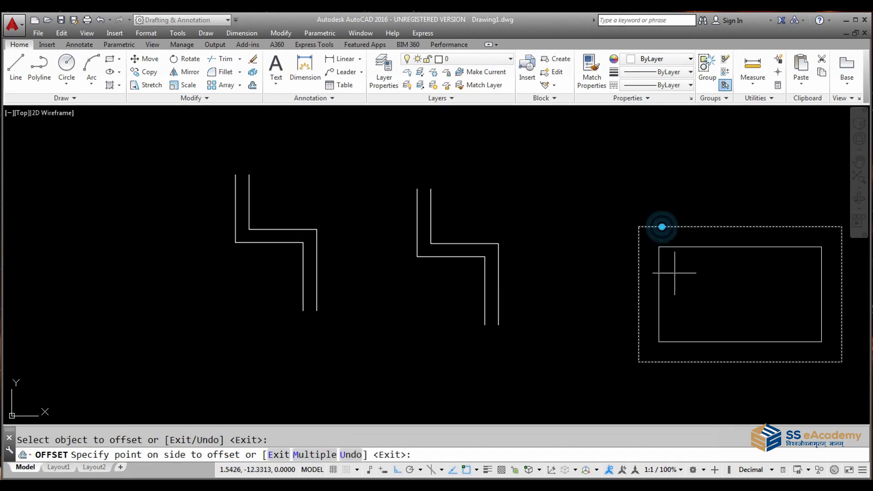
click(674, 273)
click(671, 227)
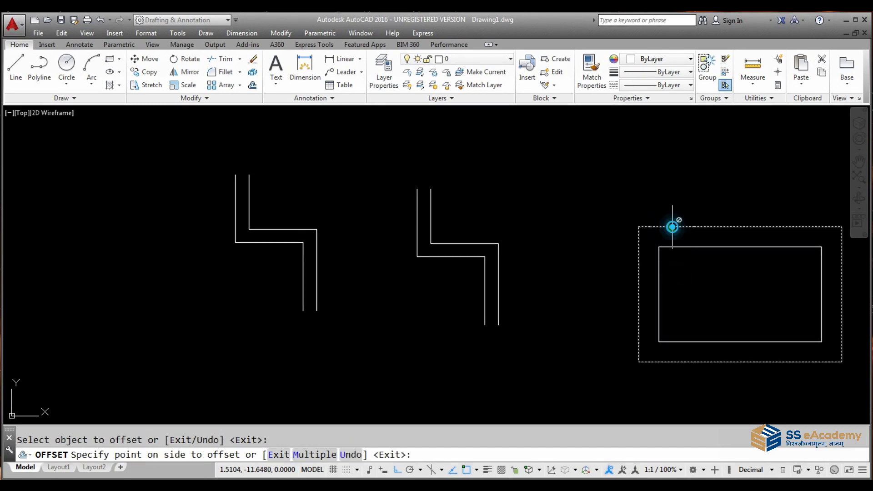
click(666, 198)
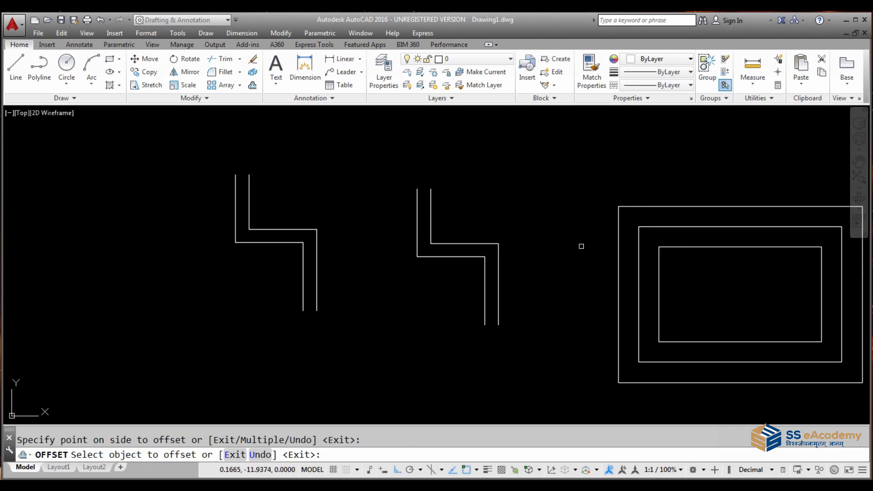
key(Escape)
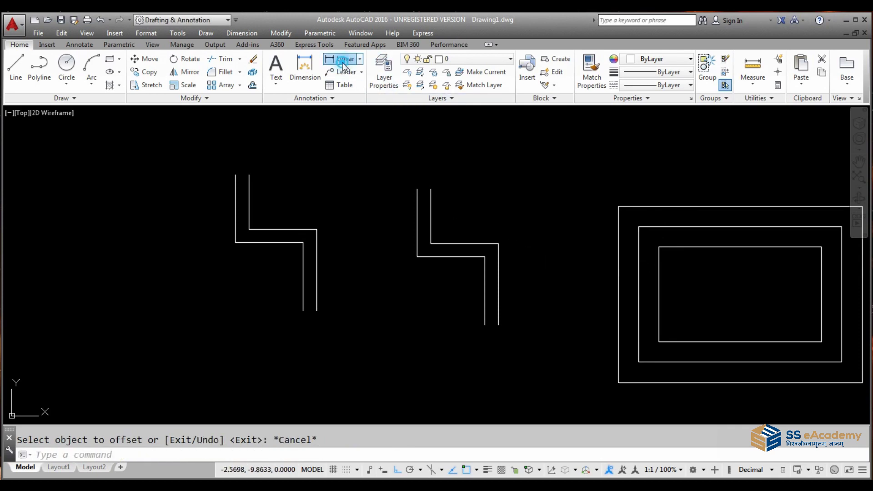
Add 2.0000 and 2.6000 linear height dimensions left of the nested rectangles
click(341, 59)
click(639, 226)
click(638, 363)
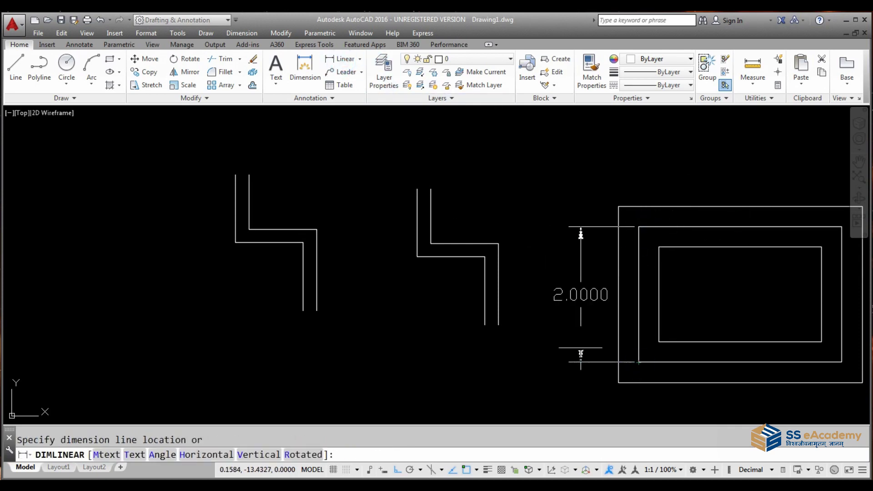
click(582, 318)
click(341, 59)
click(618, 207)
click(620, 381)
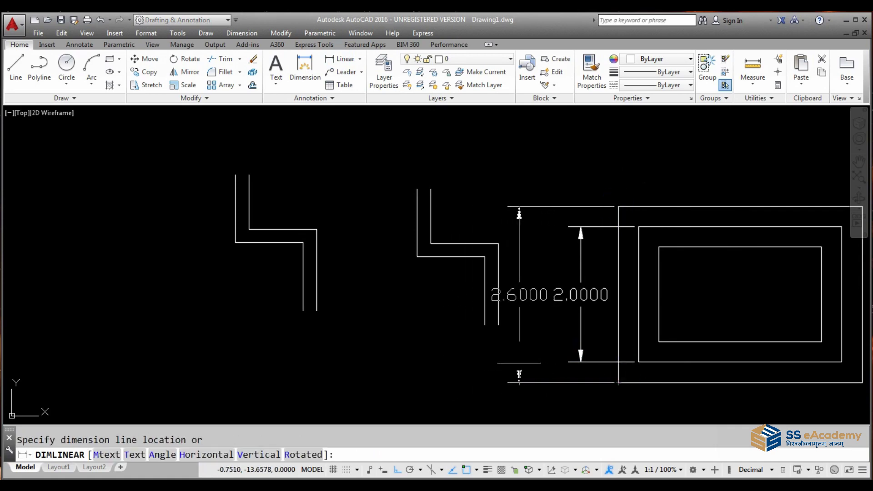
click(519, 362)
Add 3.0000 and 2.4000 linear width dimensions above the nested rectangles
click(341, 58)
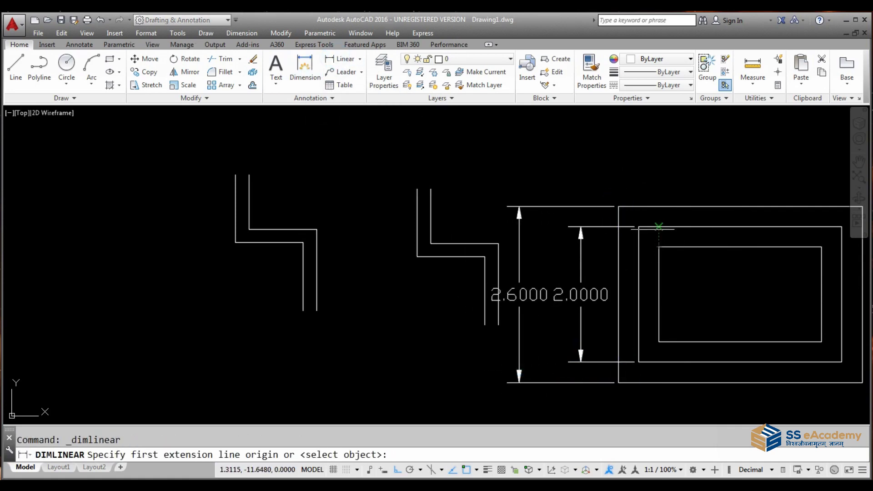
click(638, 227)
click(841, 227)
click(672, 182)
click(346, 62)
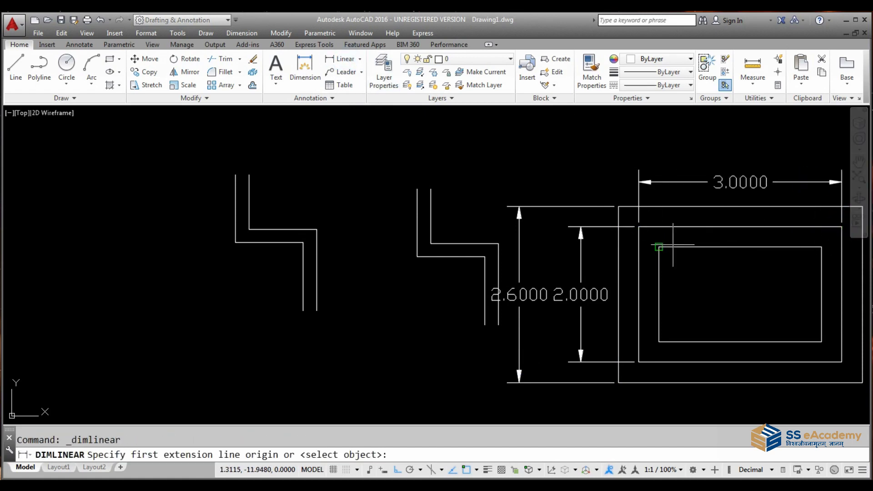
click(658, 247)
click(820, 247)
click(779, 154)
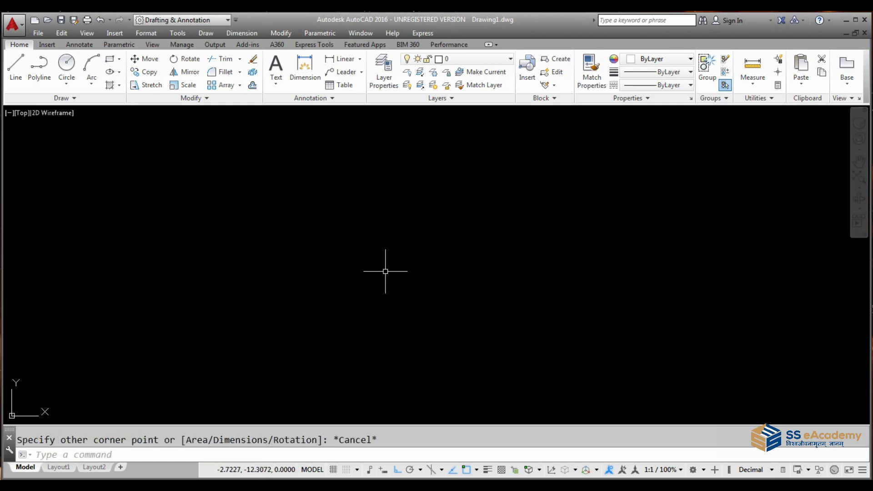
Draw a 5 × 3 rectangle using the Dimensions option and centre it in view
text(rec)
key(Return)
click(236, 218)
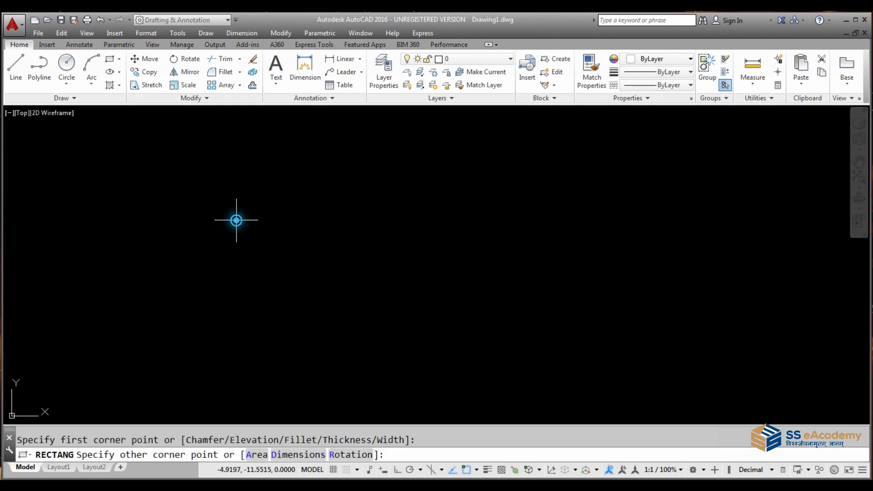
text(d)
key(Return)
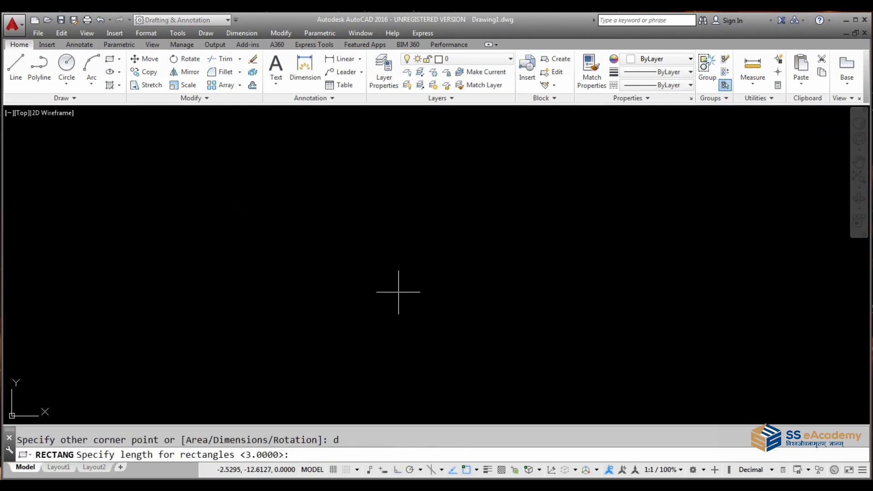
text(5)
key(Return)
text(3)
key(Return)
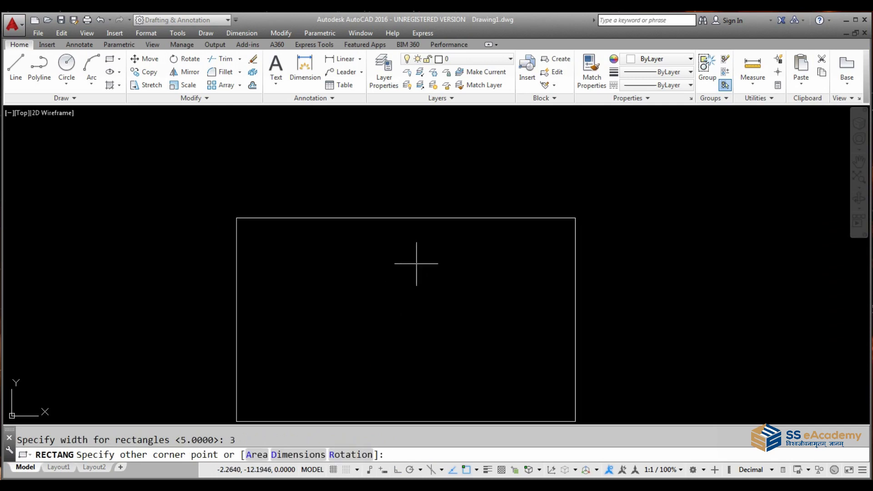
click(420, 241)
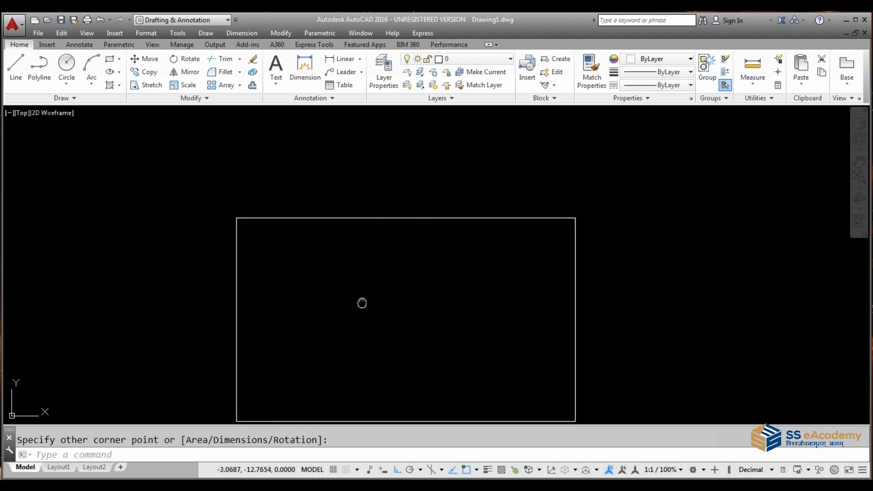
middle_drag(362, 303, 366, 270)
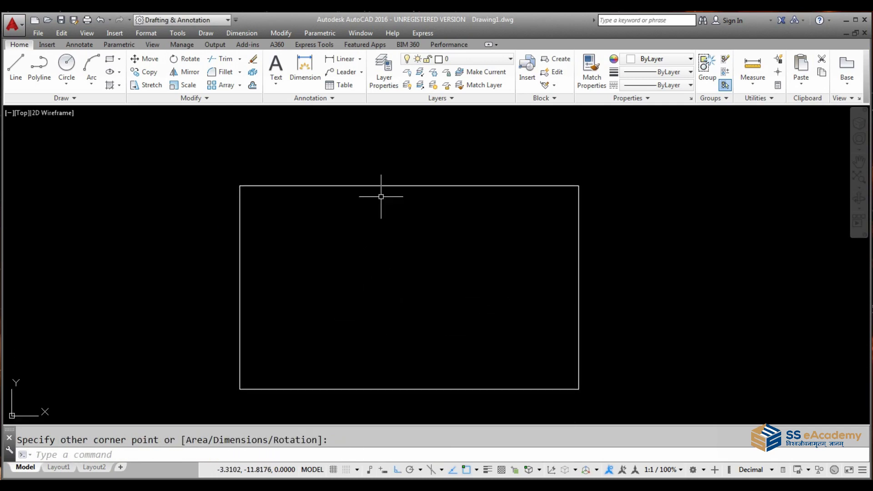
Offset the rectangle 0.2 inward, then select the outer rectangle for EXPLODE
text(o)
key(Return)
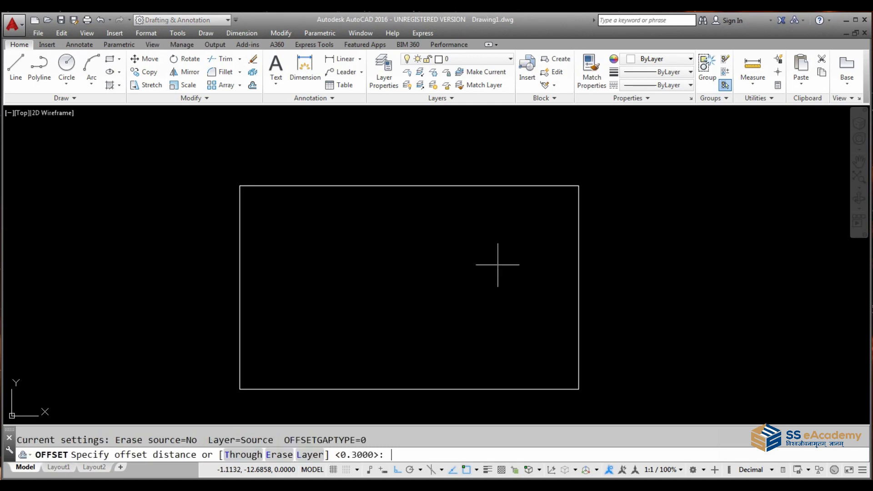
text(0.)
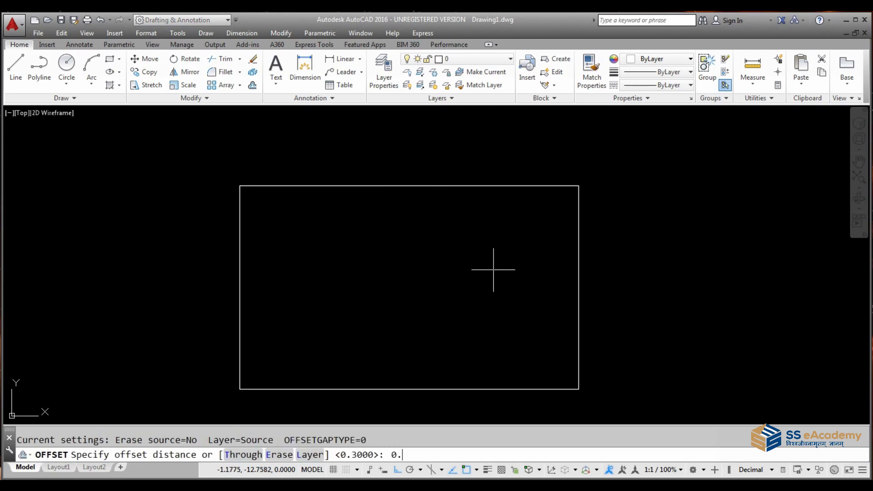
text(2)
key(Return)
click(408, 185)
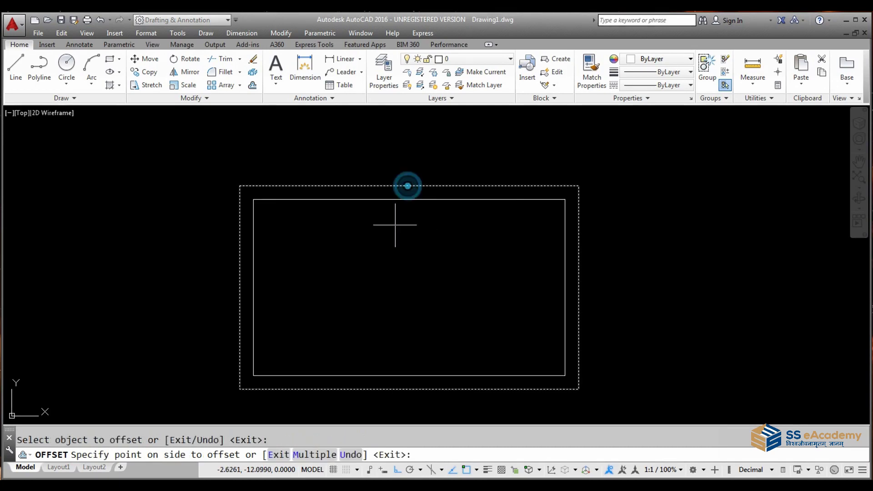
click(395, 247)
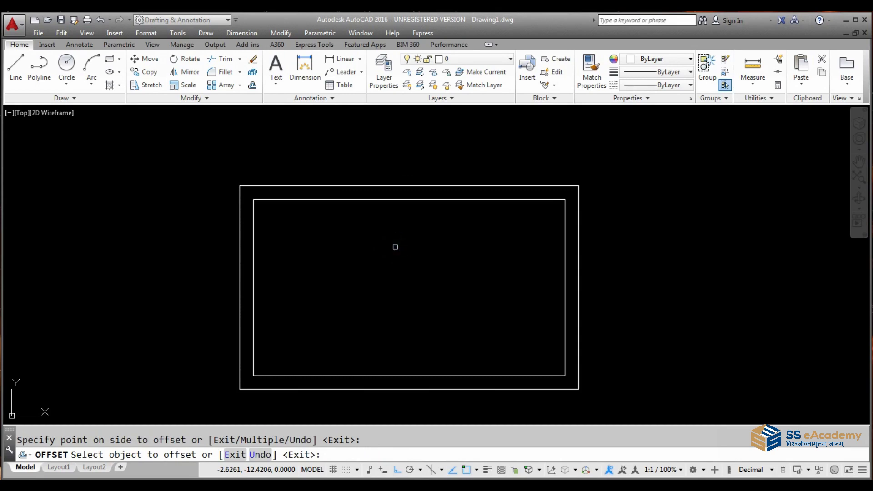
key(Escape)
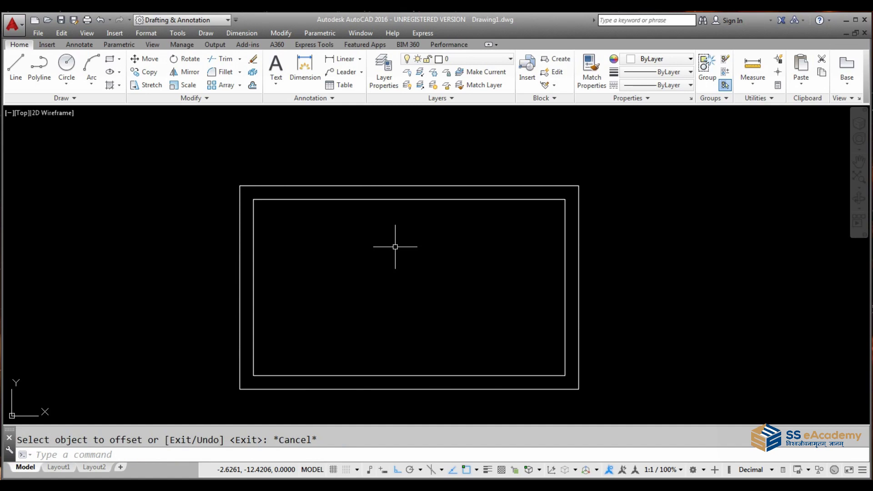
click(239, 337)
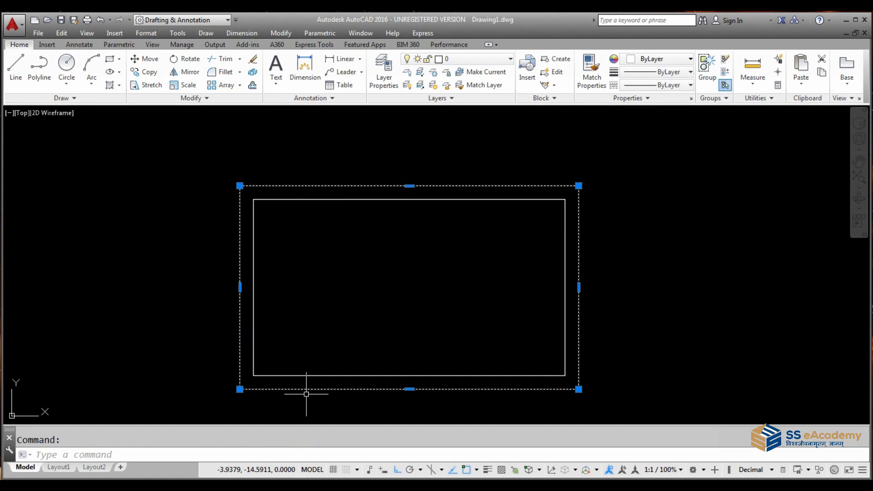
text(X)
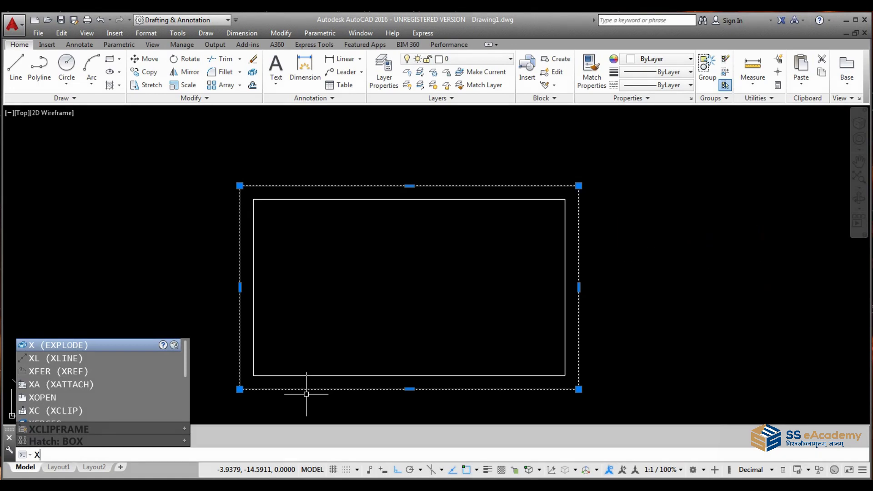
Explode the outer rectangle into separate lines and confirm edges select individually
key(Return)
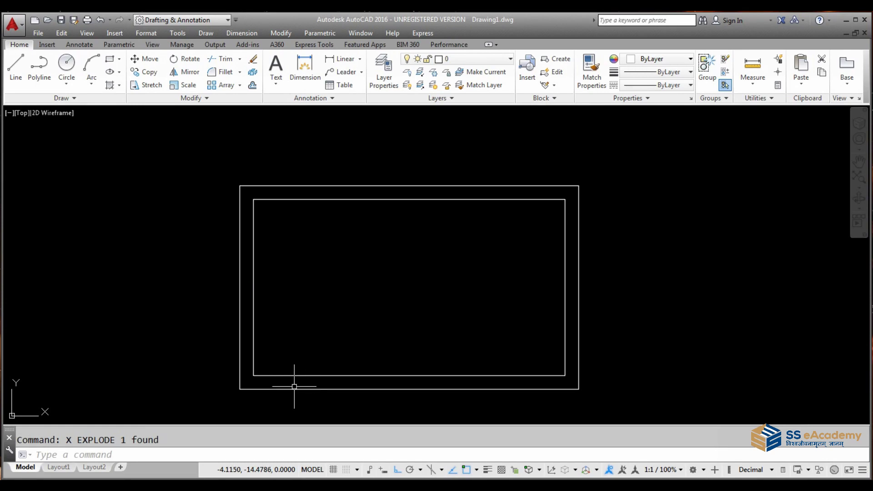
click(296, 388)
click(578, 351)
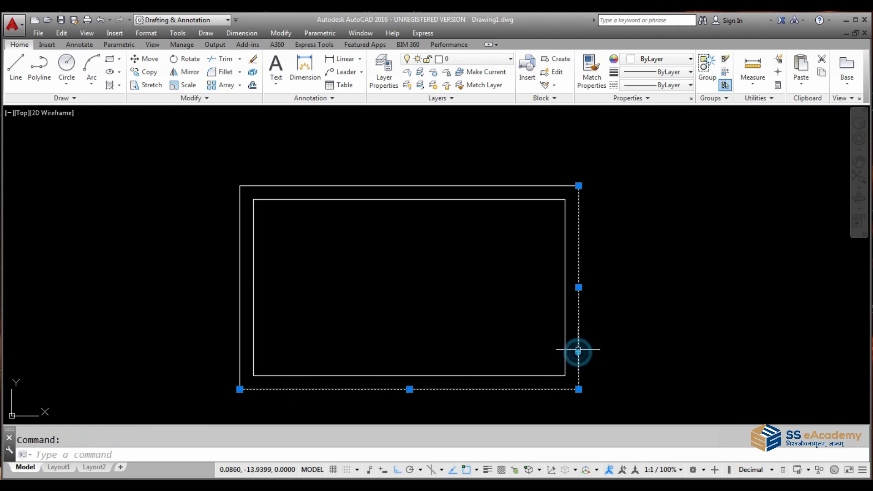
click(566, 356)
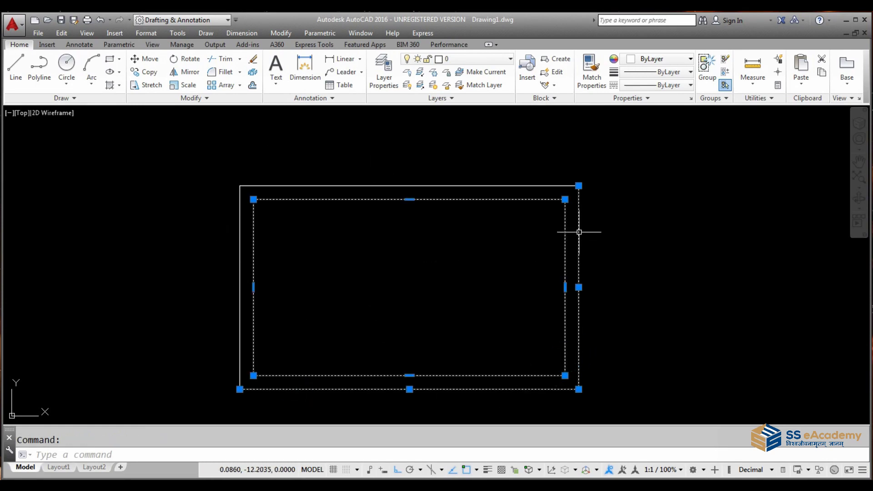
key(Escape)
Offset the outer rectangle's top and right lines 0.2 outward as separate lines
text(O)
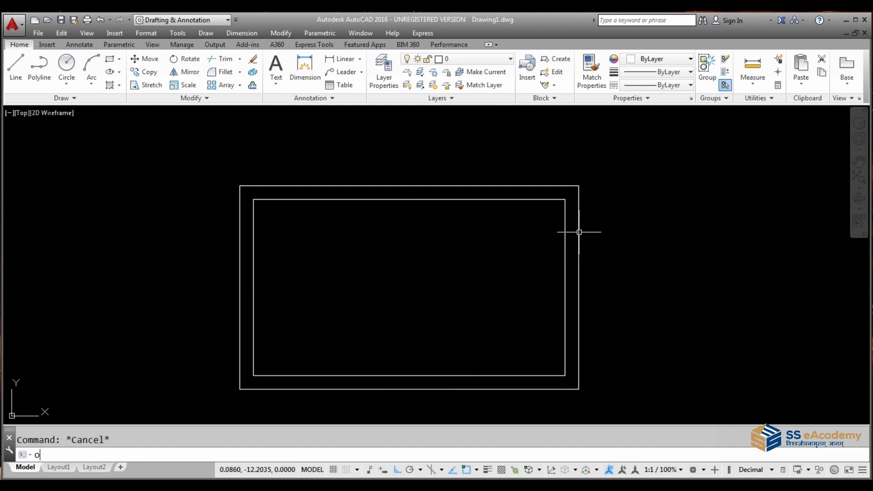
key(Return)
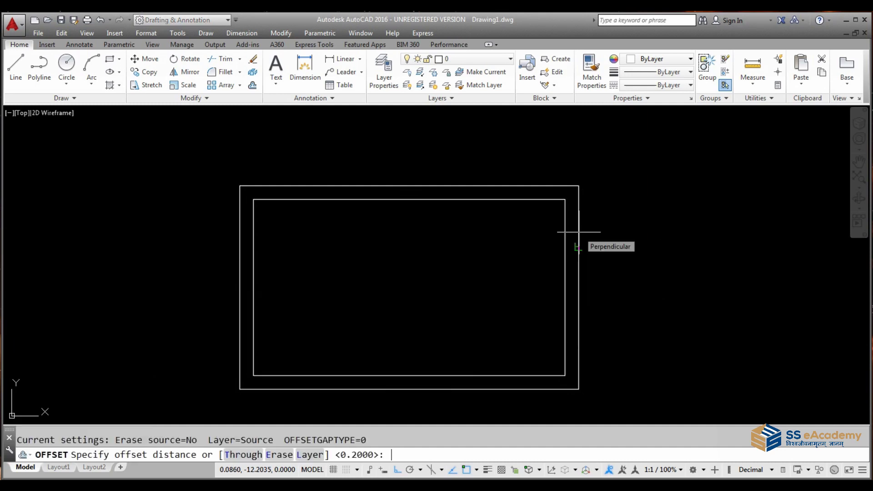
text(.2)
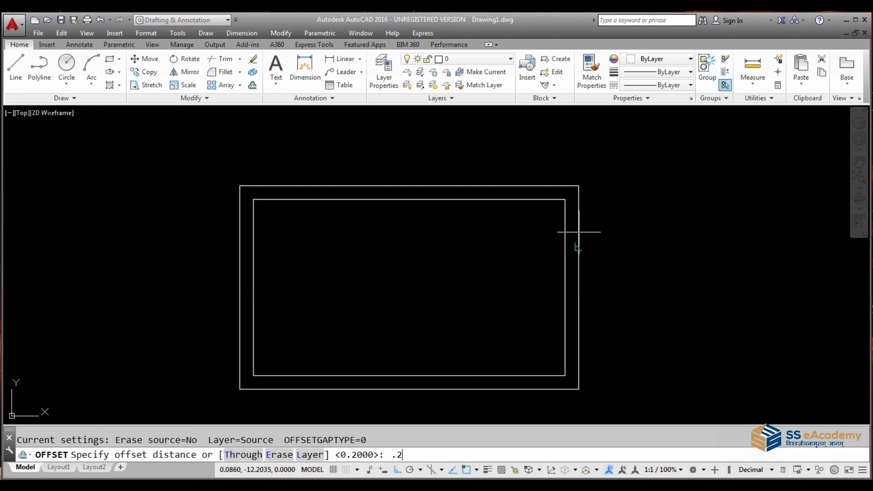
key(Return)
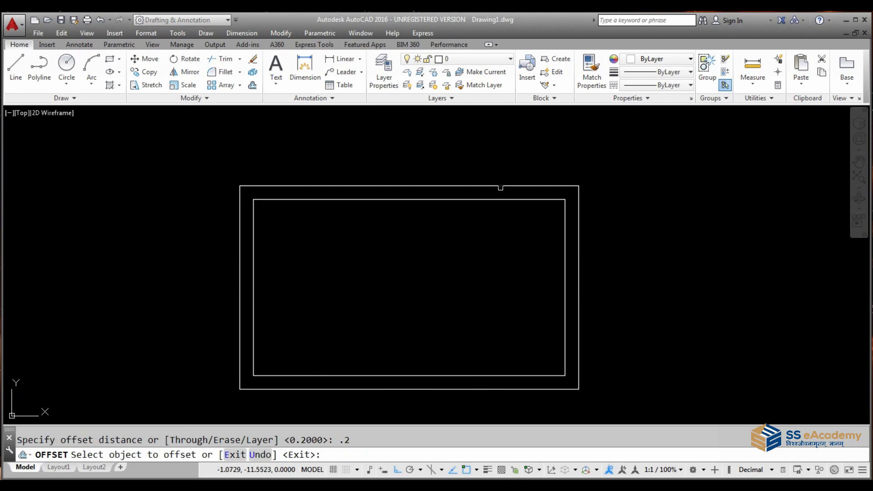
click(500, 188)
click(500, 134)
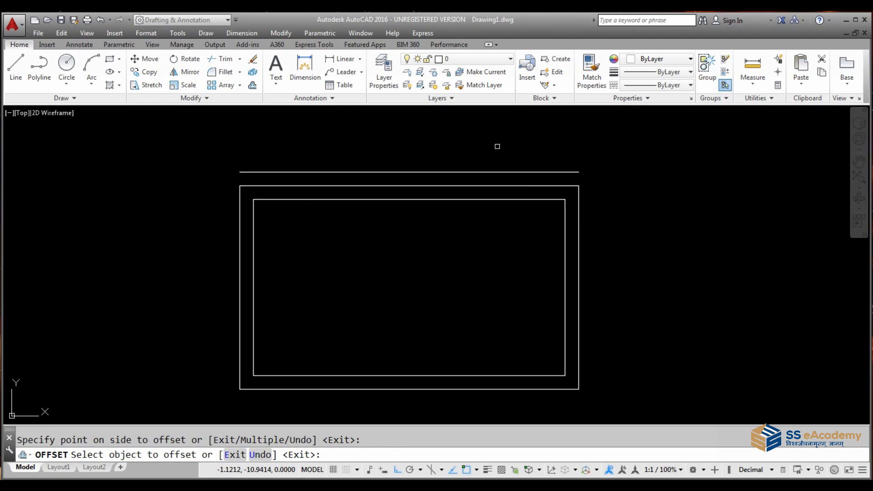
click(579, 232)
click(633, 239)
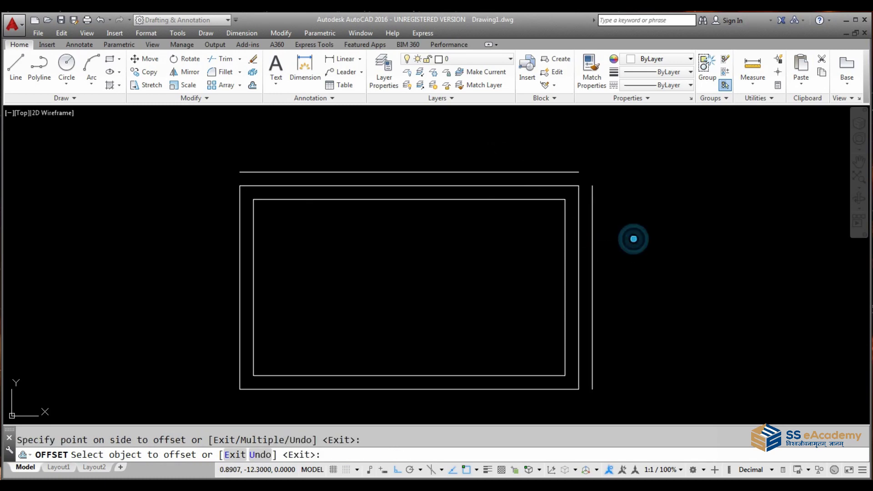
key(Escape)
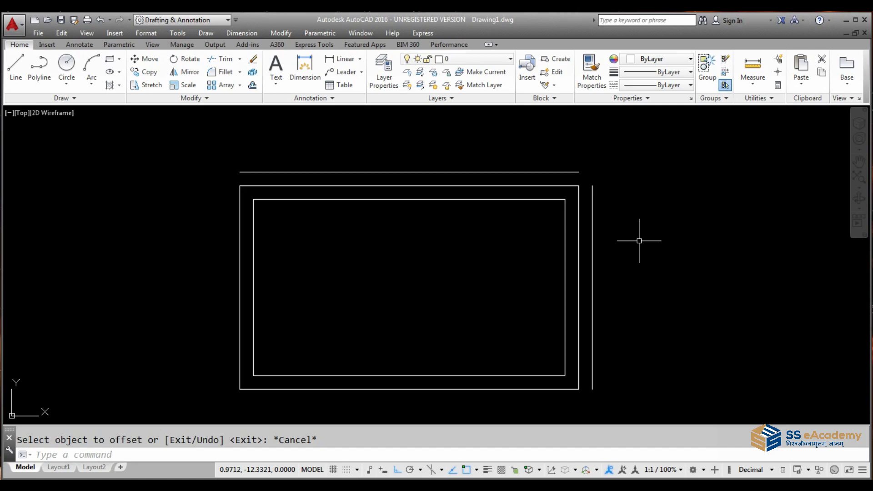
text(o)
key(Return)
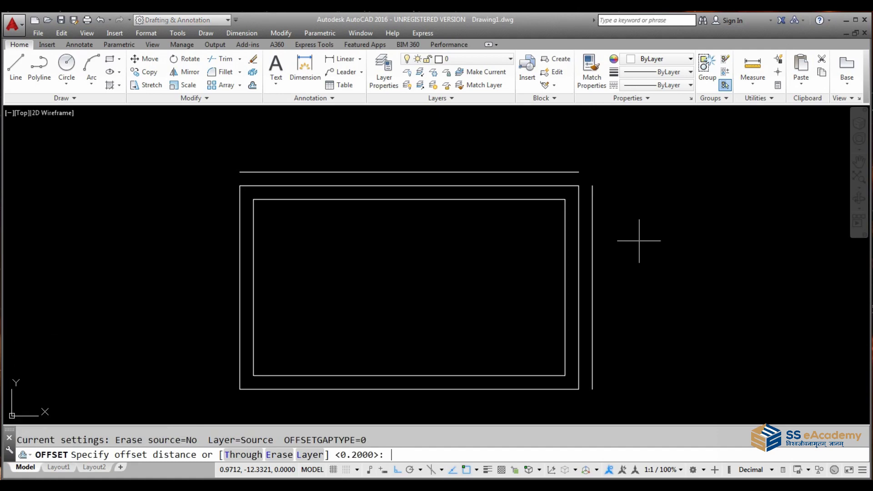
key(Escape)
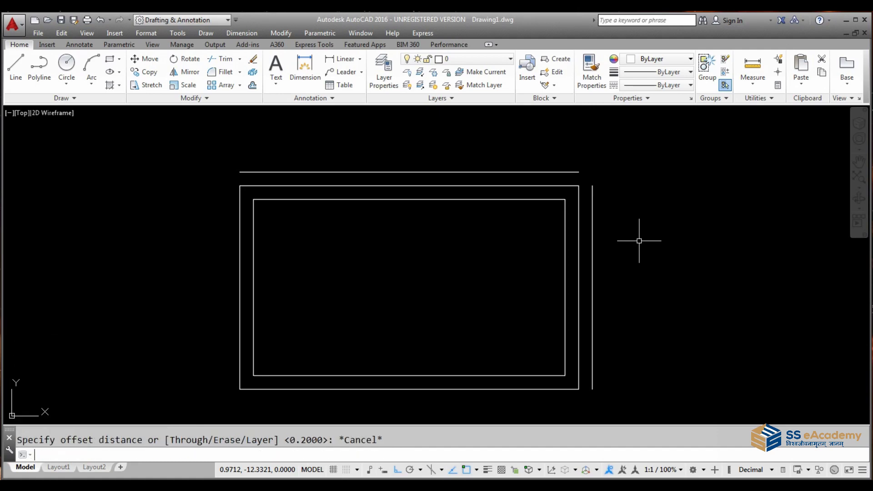
Delete all the rectangles and lines with a crossing selection
click(639, 149)
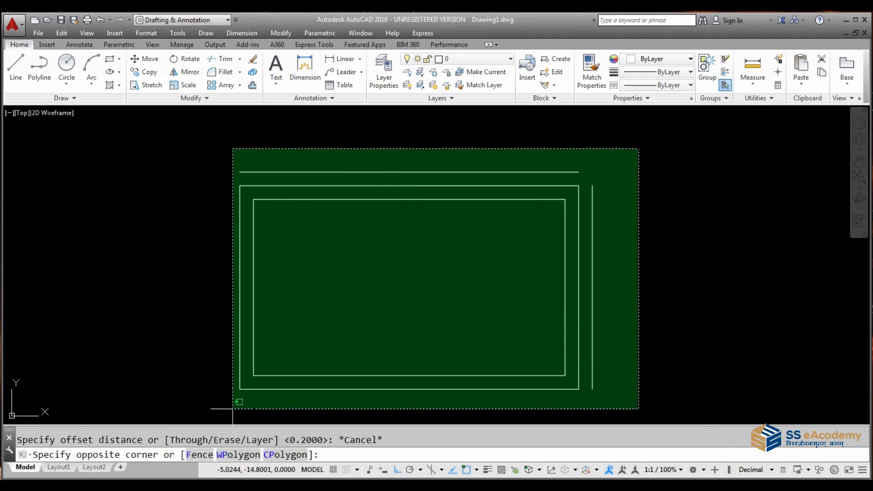
click(231, 409)
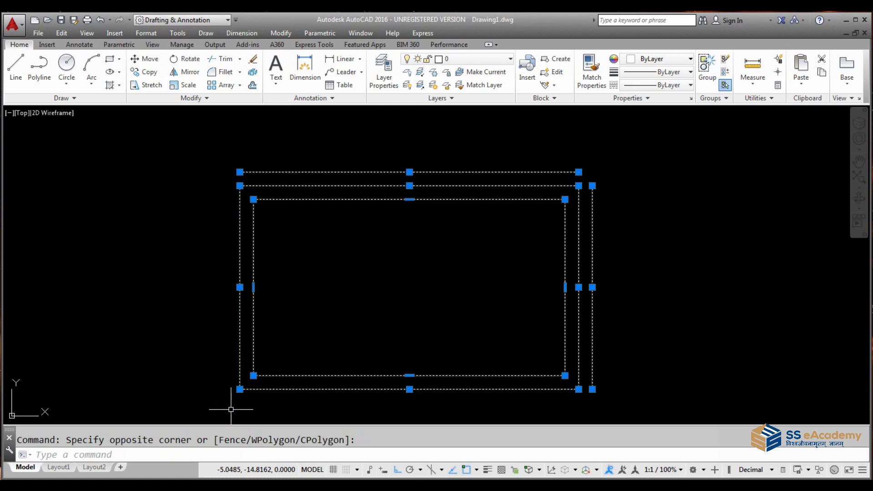
key(Delete)
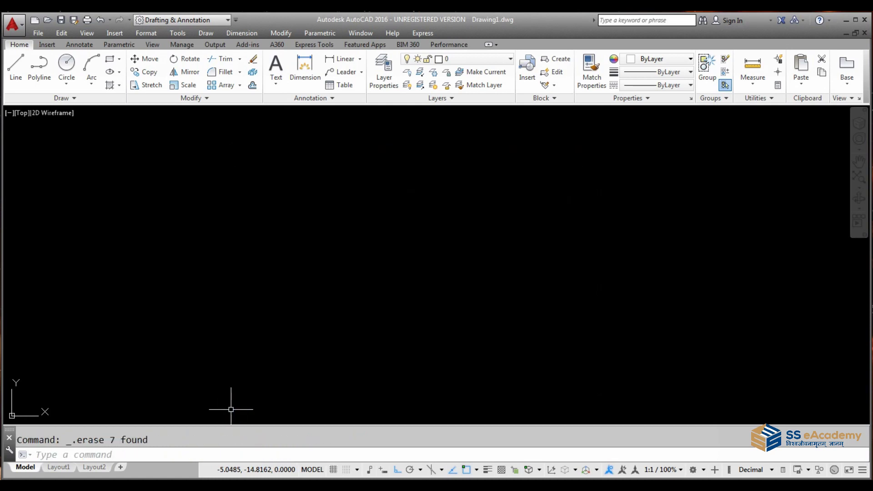
Draw a stepped open line of eight orthogonal segments running left to right
text(l)
key(Return)
click(160, 173)
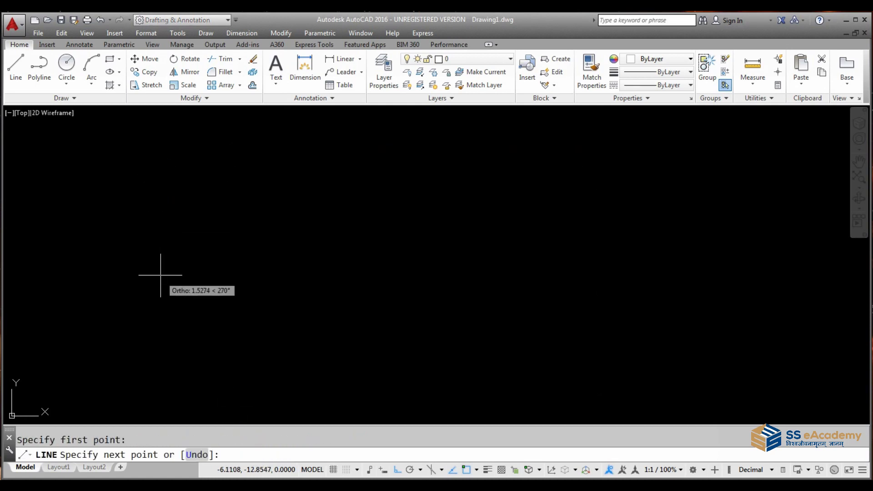
click(159, 269)
click(272, 269)
click(272, 357)
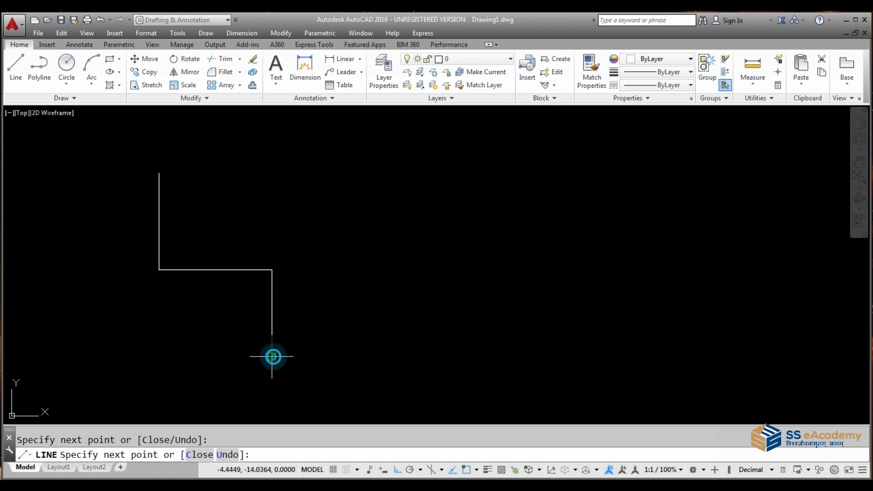
click(389, 356)
click(389, 207)
click(543, 207)
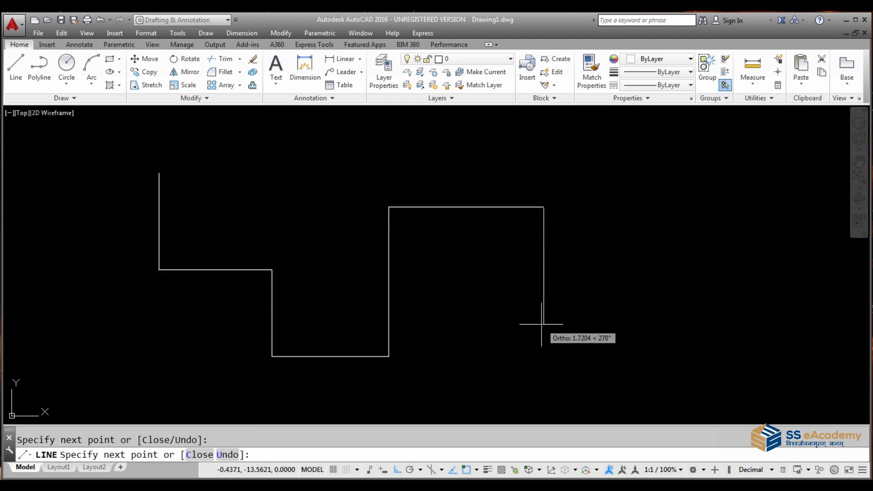
click(541, 324)
click(743, 324)
key(Return)
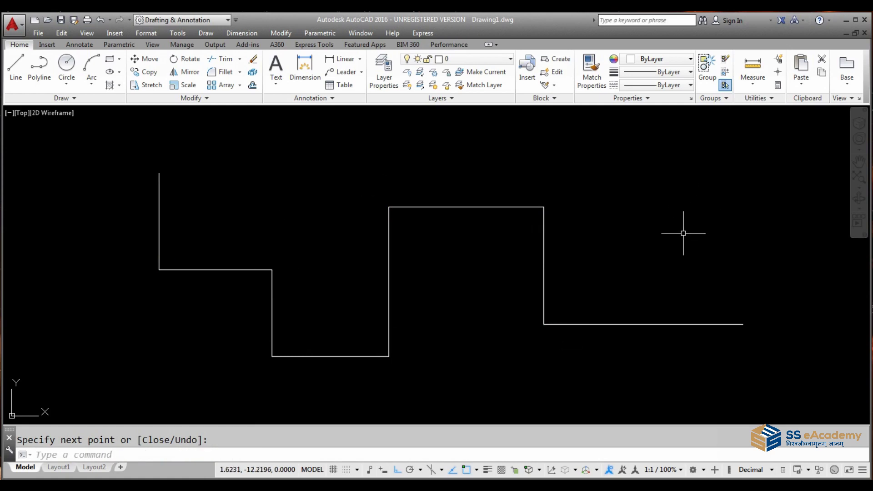
text(o)
key(Return)
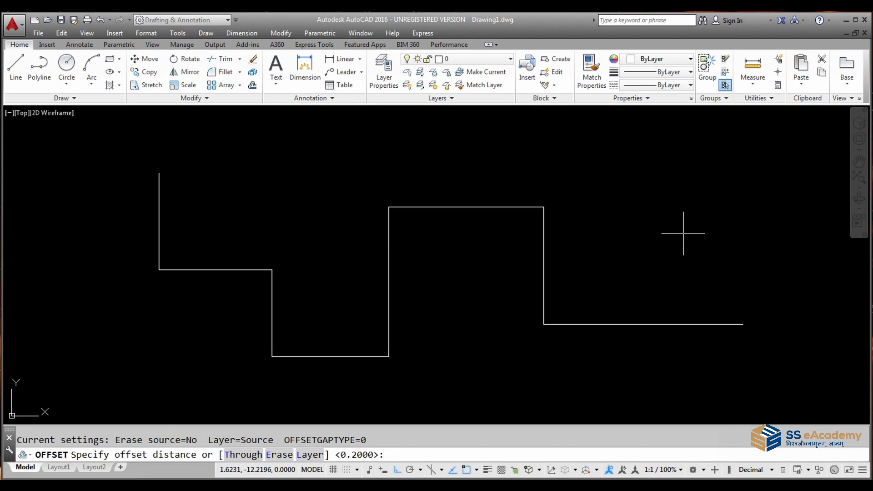
Make a trial 0.2 offset of the left vertical segment, then delete it
key(Return)
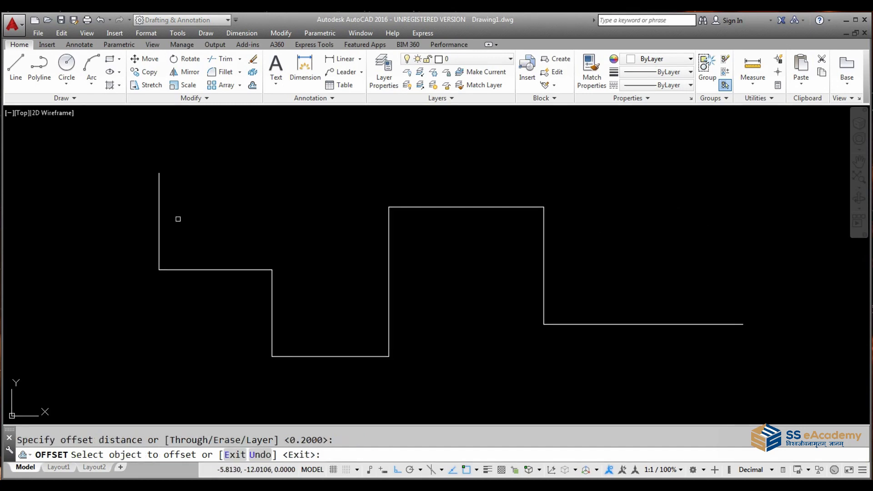
click(158, 214)
click(121, 212)
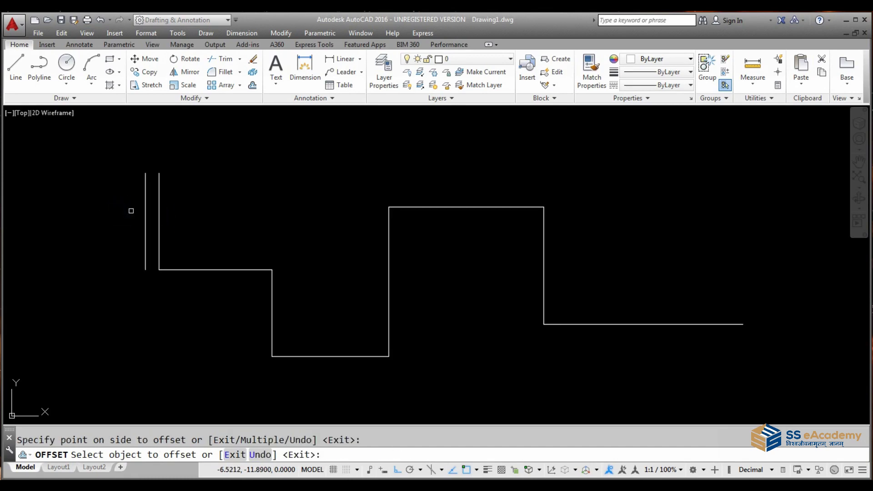
key(Escape)
click(146, 213)
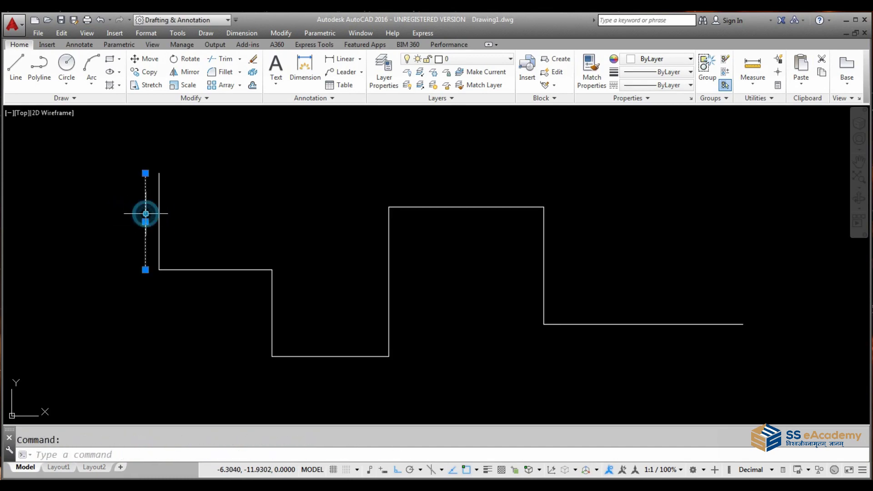
key(Delete)
text(j)
key(Return)
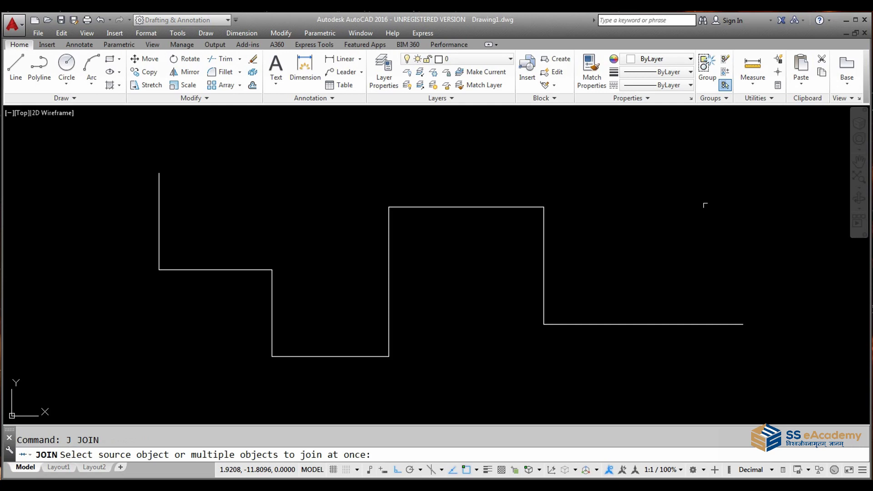
Join all eight stepped segments into one polyline using a crossing selection
click(772, 190)
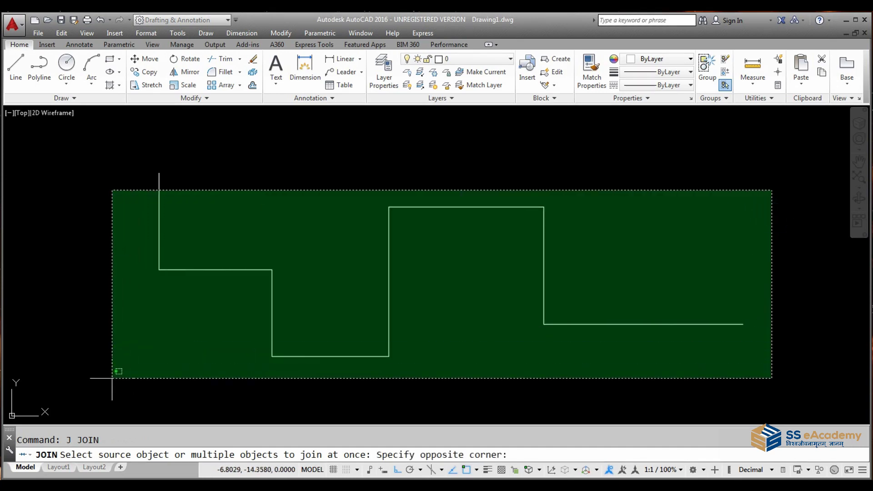
click(112, 378)
key(Return)
text(o)
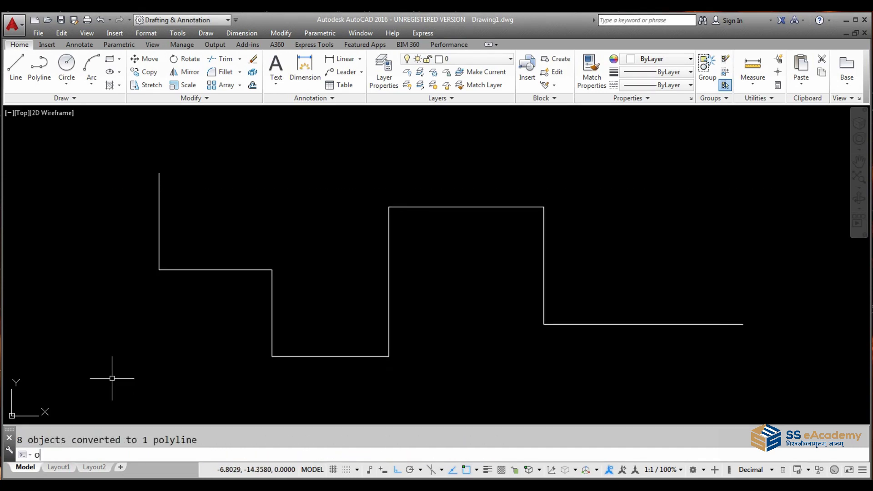
key(Return)
text(.2)
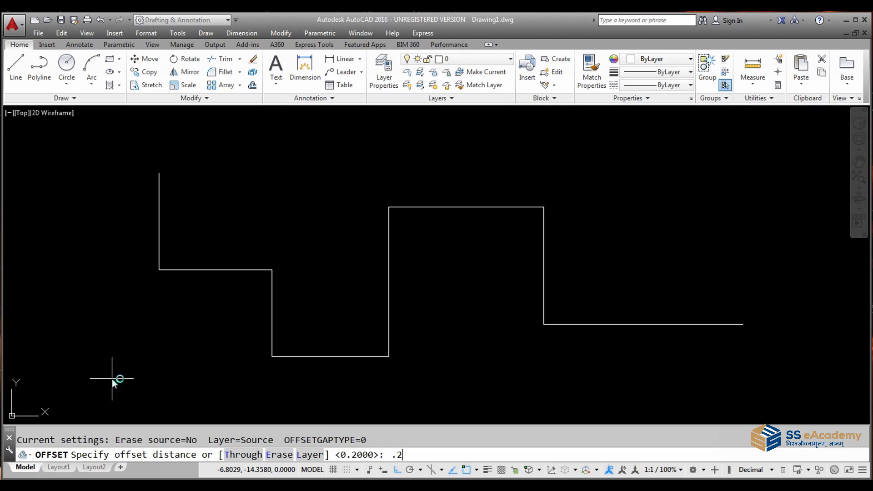
Offset the joined stepped polyline 0.2 units to its outer side
key(Return)
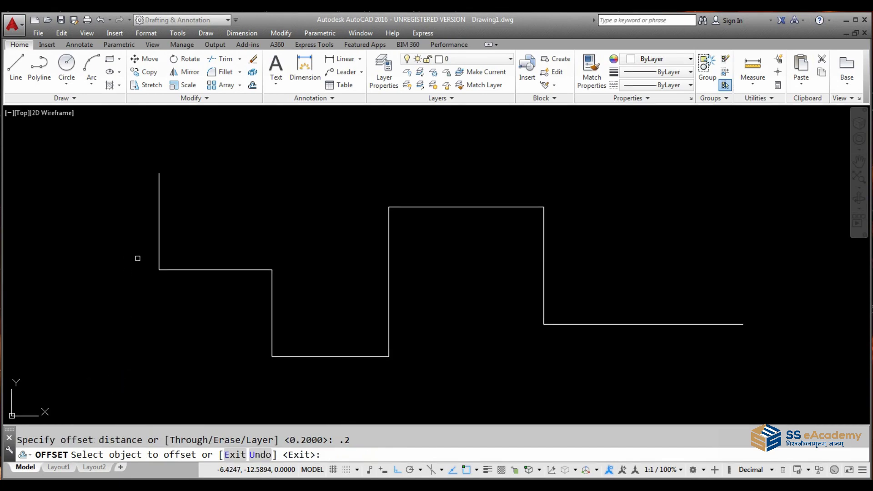
click(171, 270)
click(149, 308)
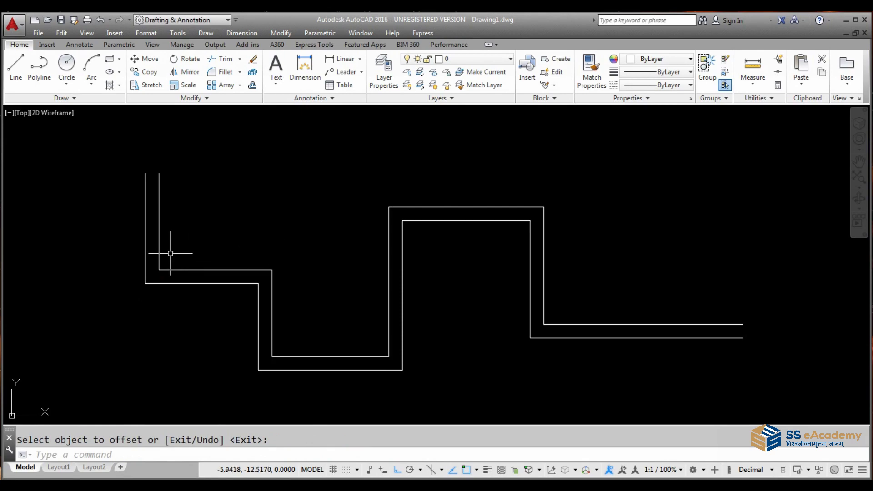
Explode the outer stepped copy into individual line segments
key(Escape)
click(145, 252)
text(x)
key(Return)
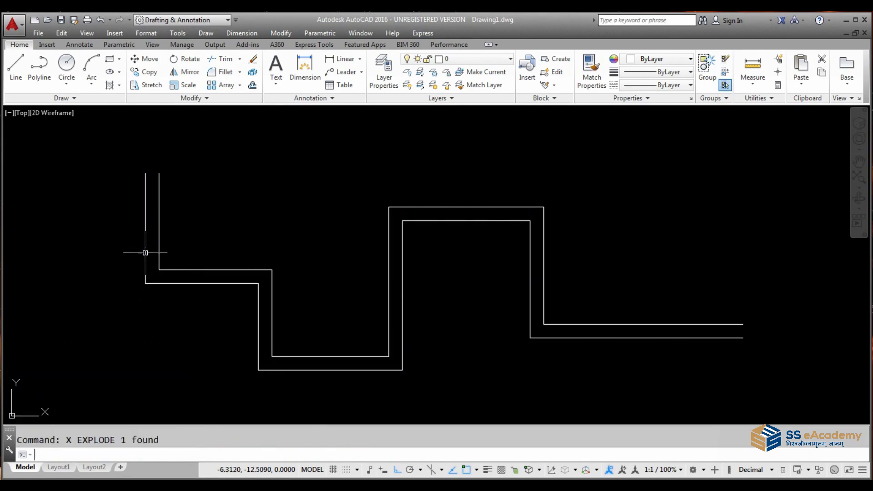
click(145, 252)
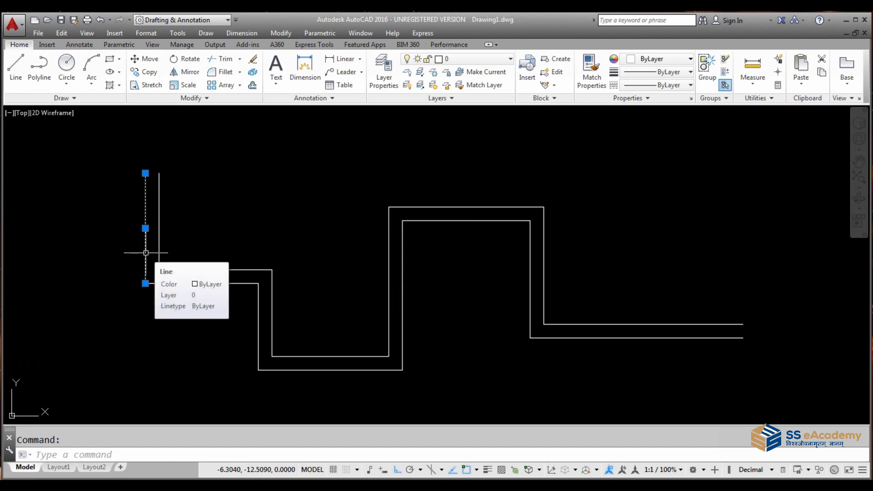
key(Escape)
Offset the outer left vertical line 0.3 units further left
text(o)
key(Return)
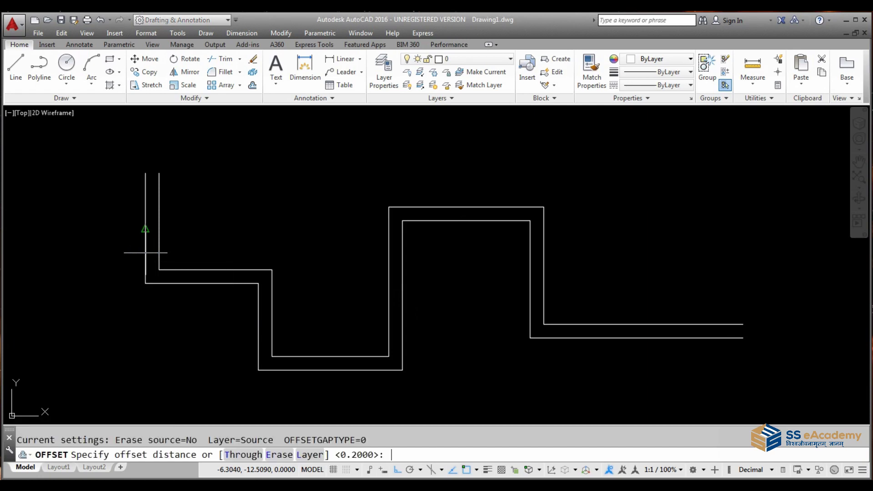
text(0.3)
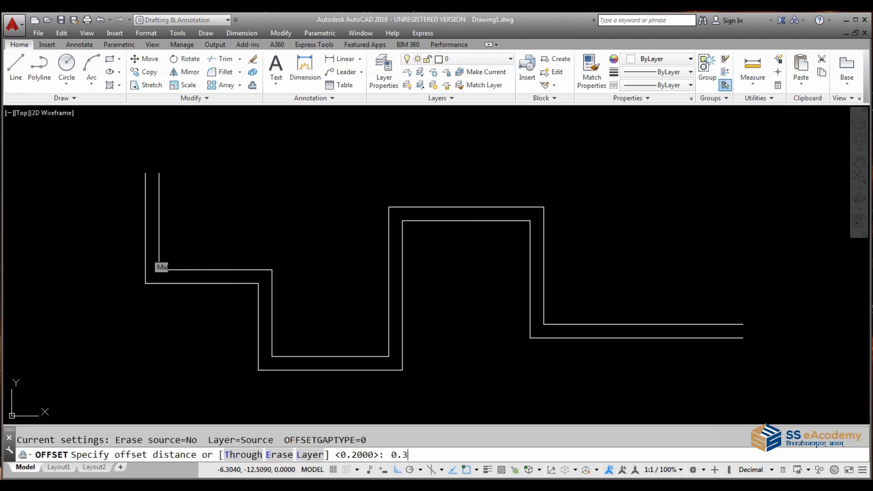
key(Return)
click(144, 242)
click(88, 244)
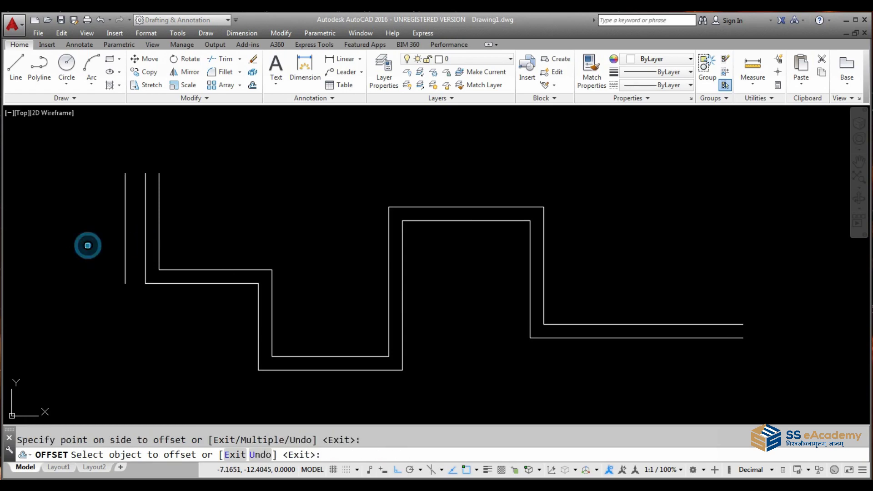
key(Escape)
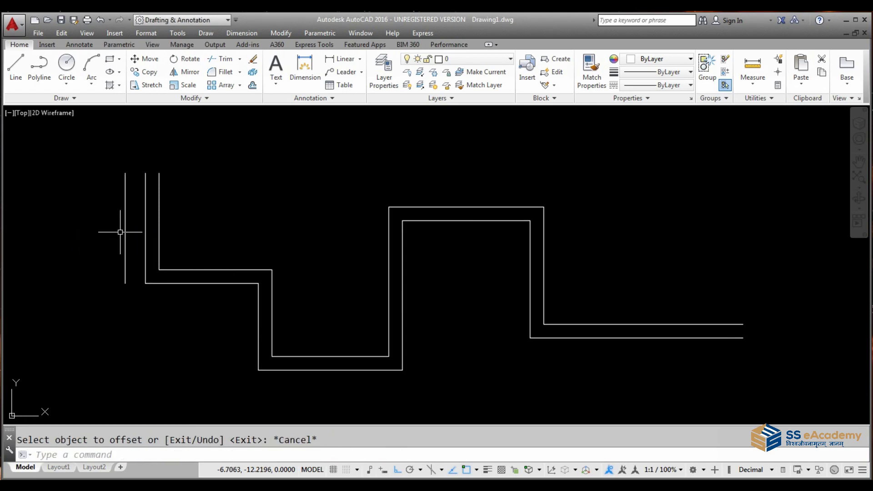